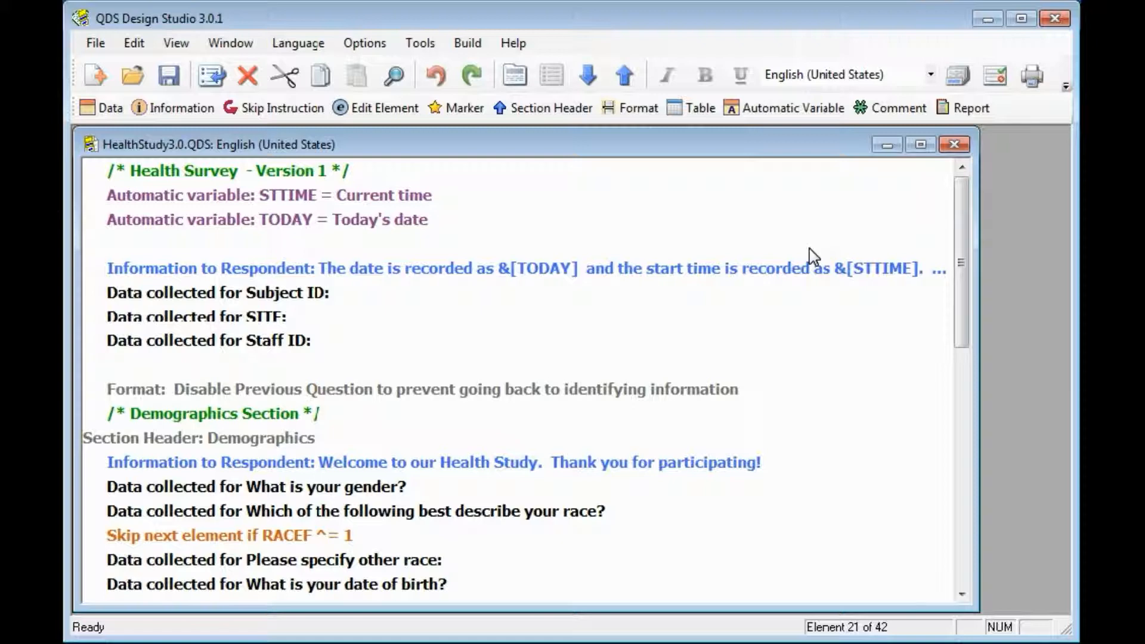
- Open the build options and expand the settings categories for the self-administered paper questionnaire, CAPI and ACASI build types
mouse_move(962, 267)
mouse_down()
mouse_move(964, 531)
mouse_move(977, 327)
mouse_move(966, 206)
mouse_up()
click(356, 46)
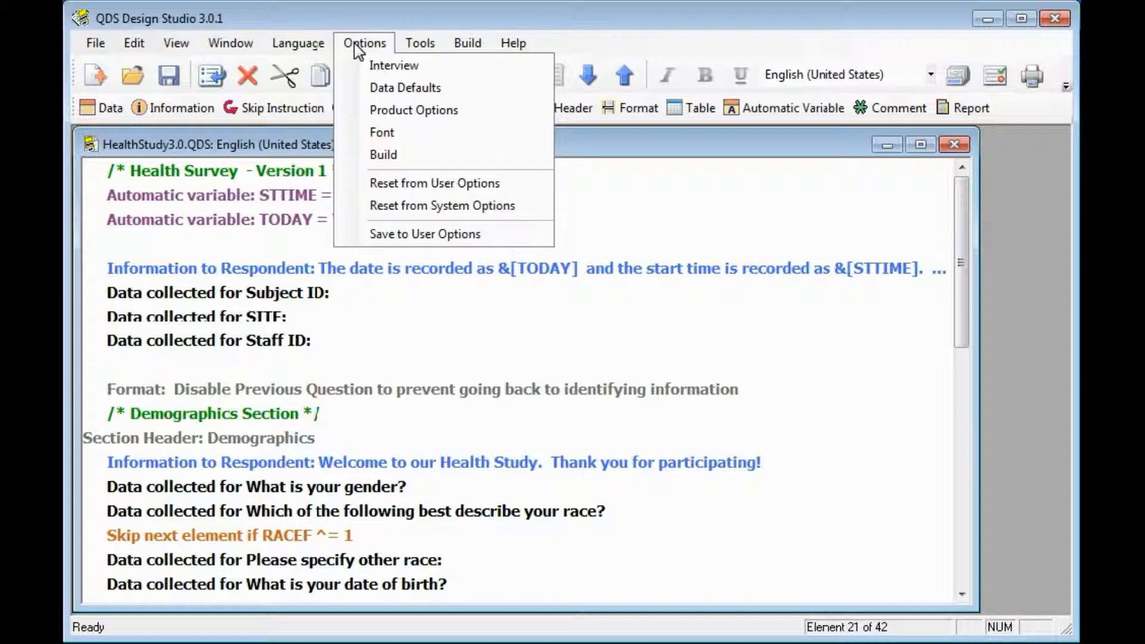
click(417, 157)
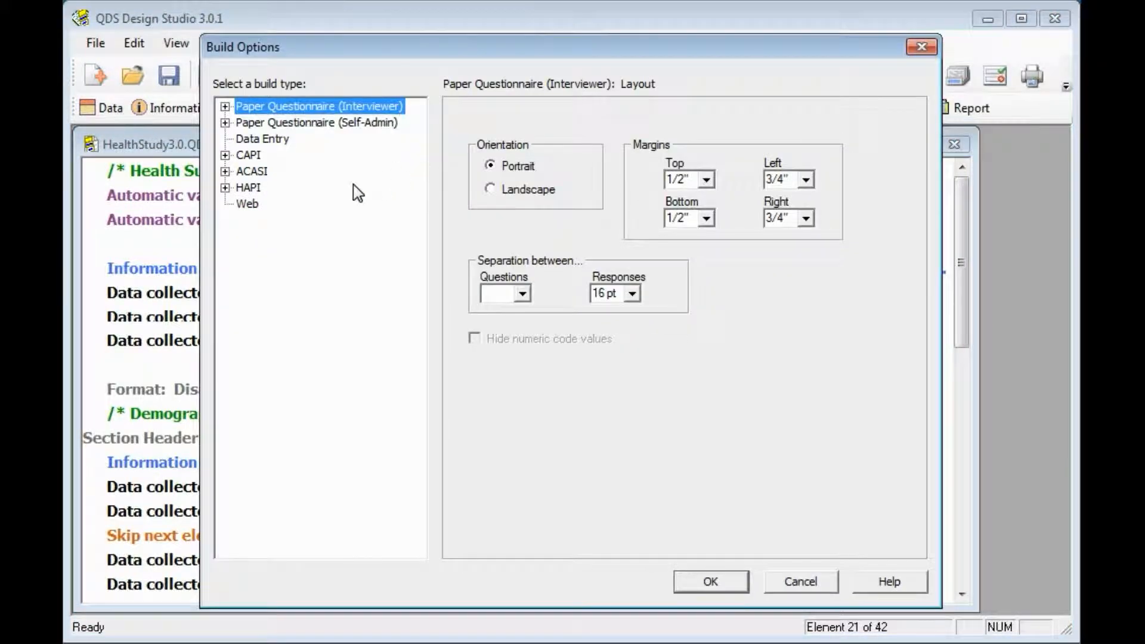
click(225, 122)
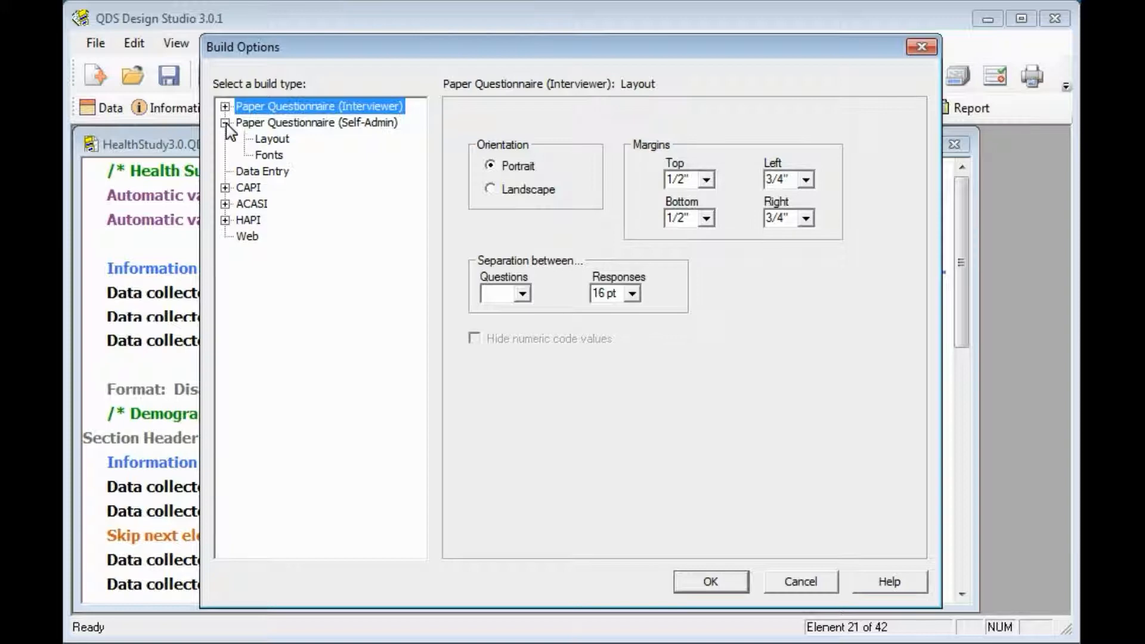
click(225, 188)
click(224, 301)
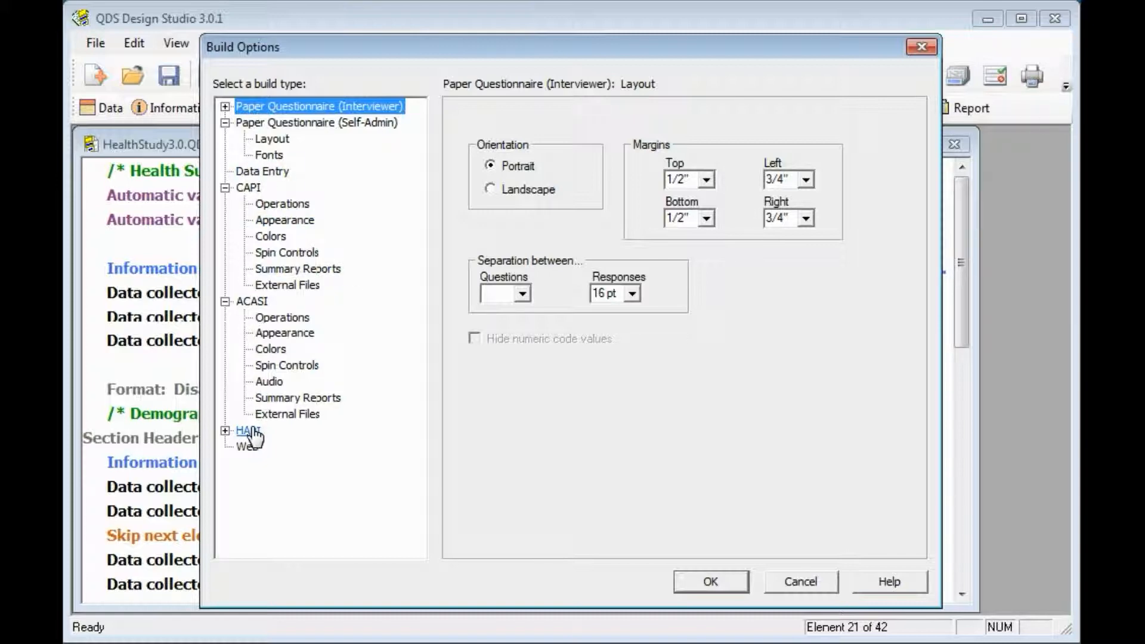
- Examine the Data Entry build options and the font choices for its question and response text
click(260, 176)
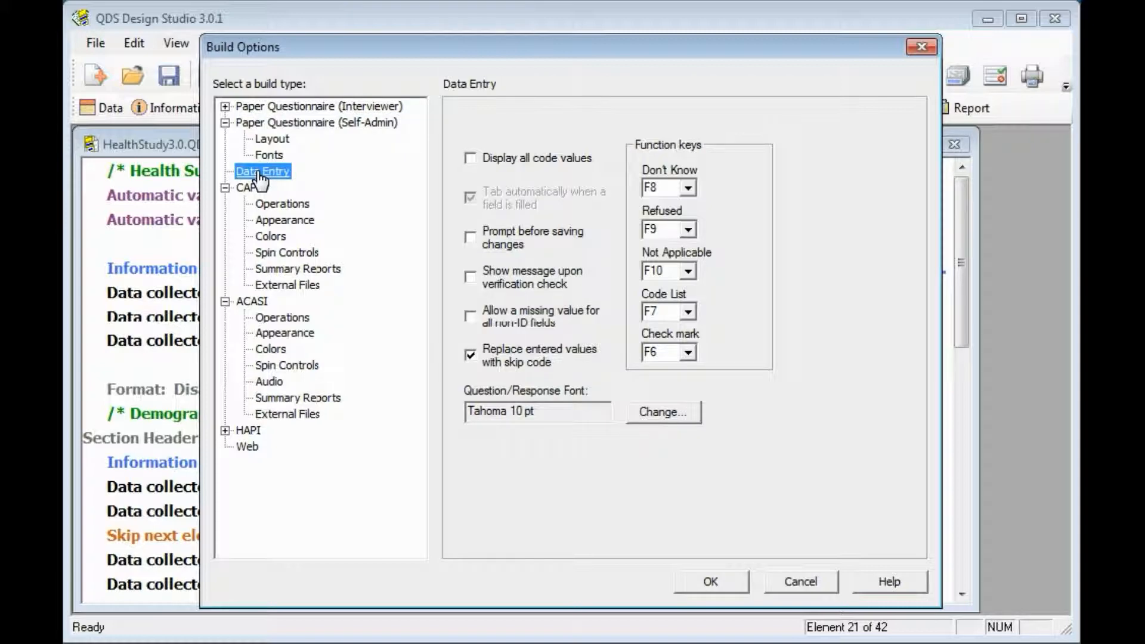
click(659, 413)
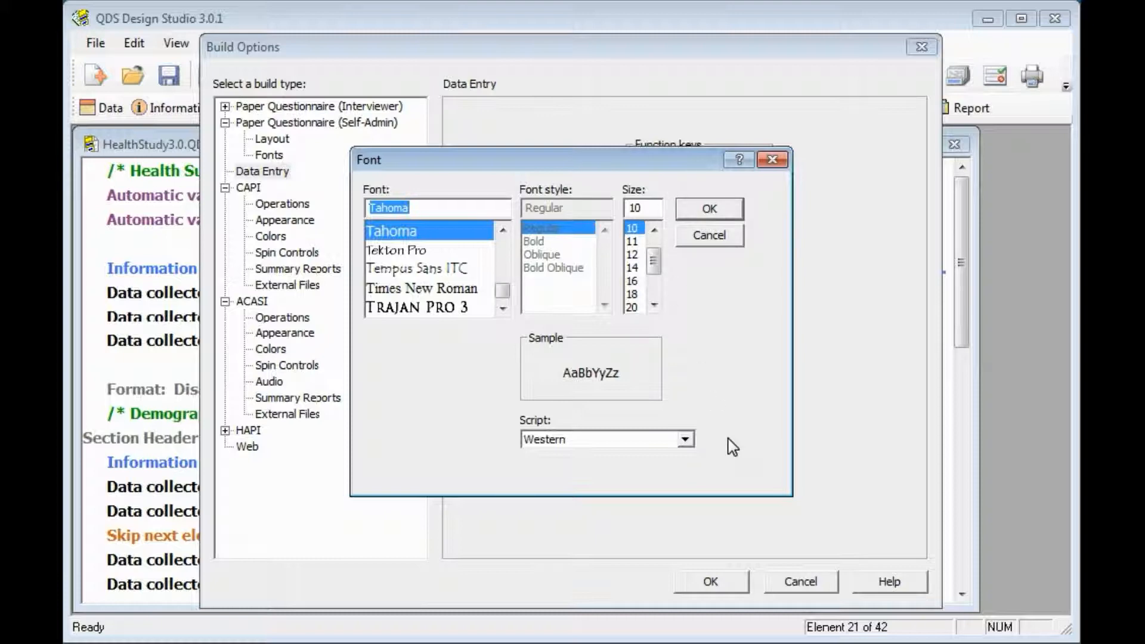
click(710, 210)
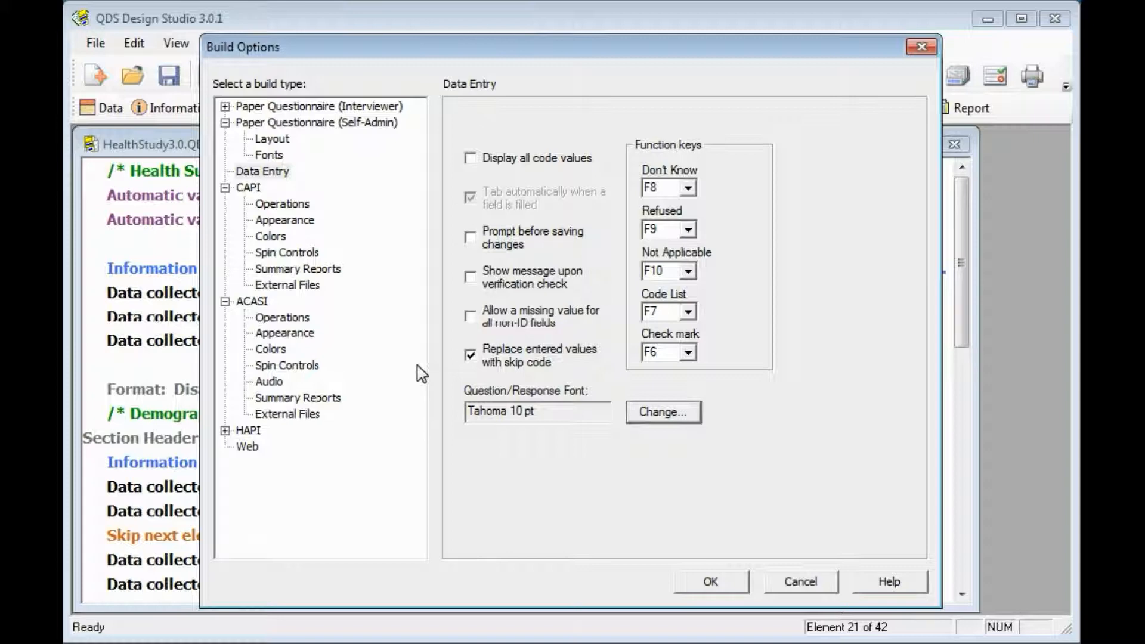
- Examine the ACASI color settings for screen items such as Question Text, Information Text and Error Message
click(273, 350)
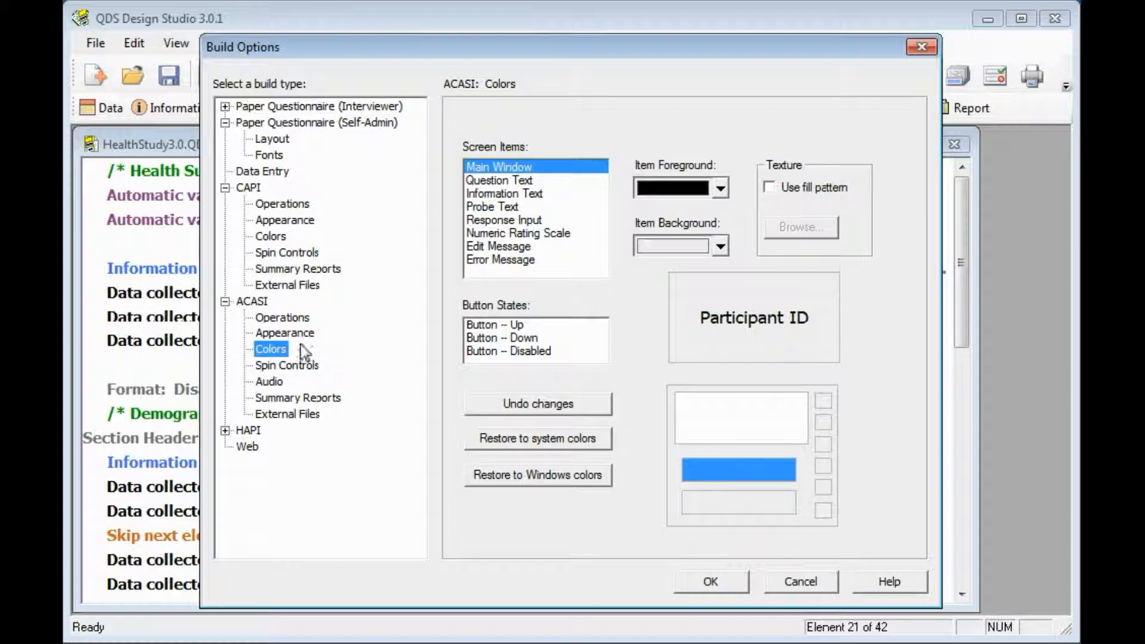
click(556, 175)
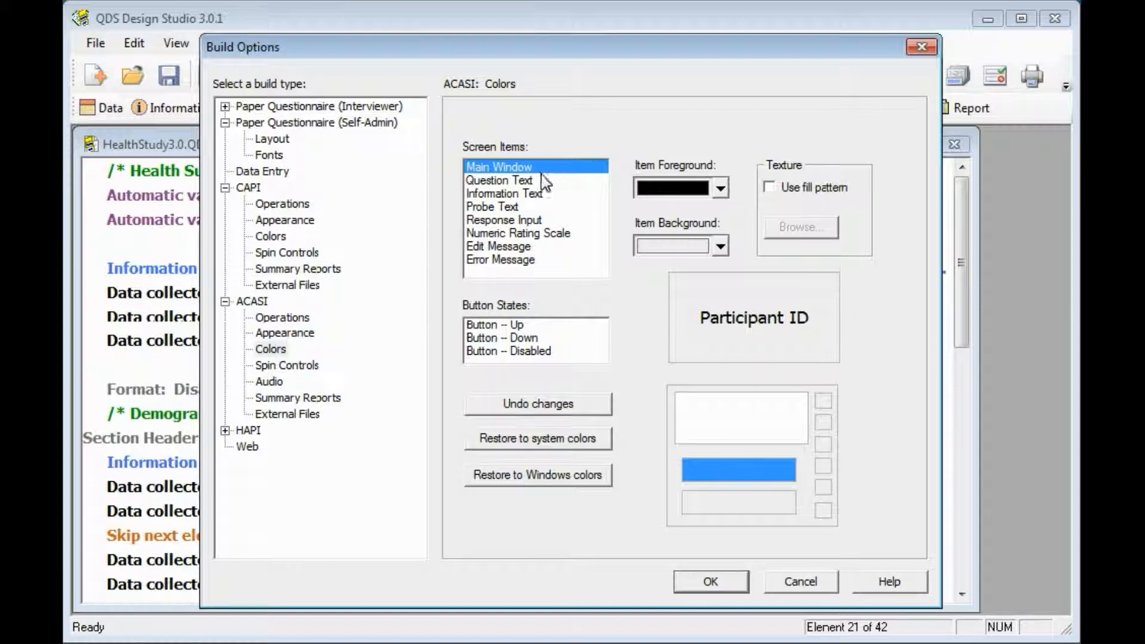
click(532, 180)
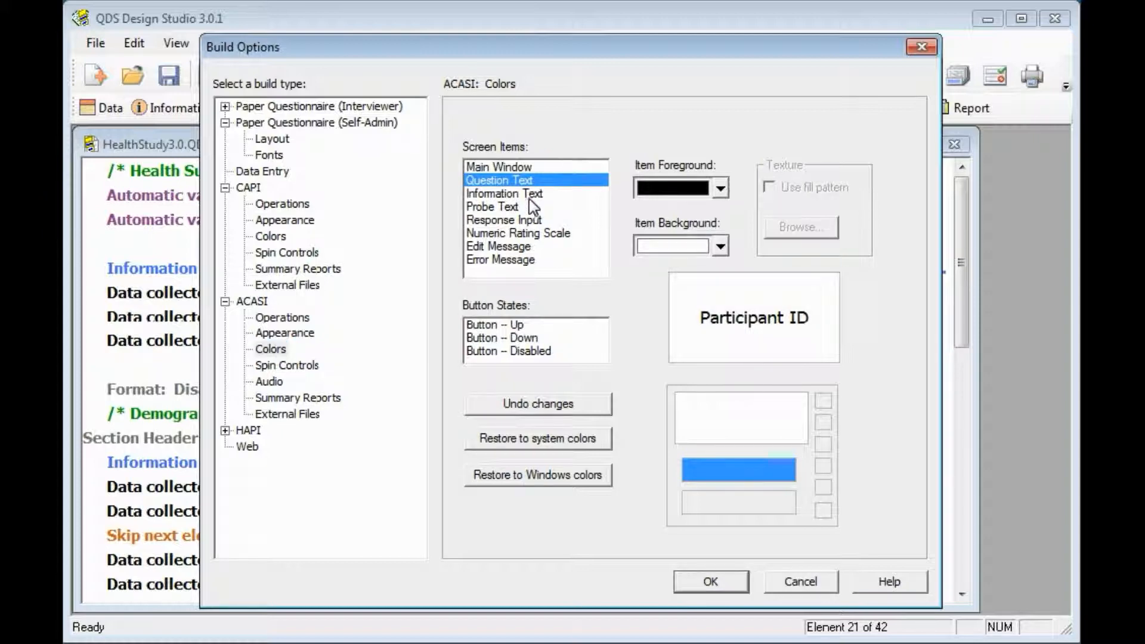
click(528, 195)
click(554, 261)
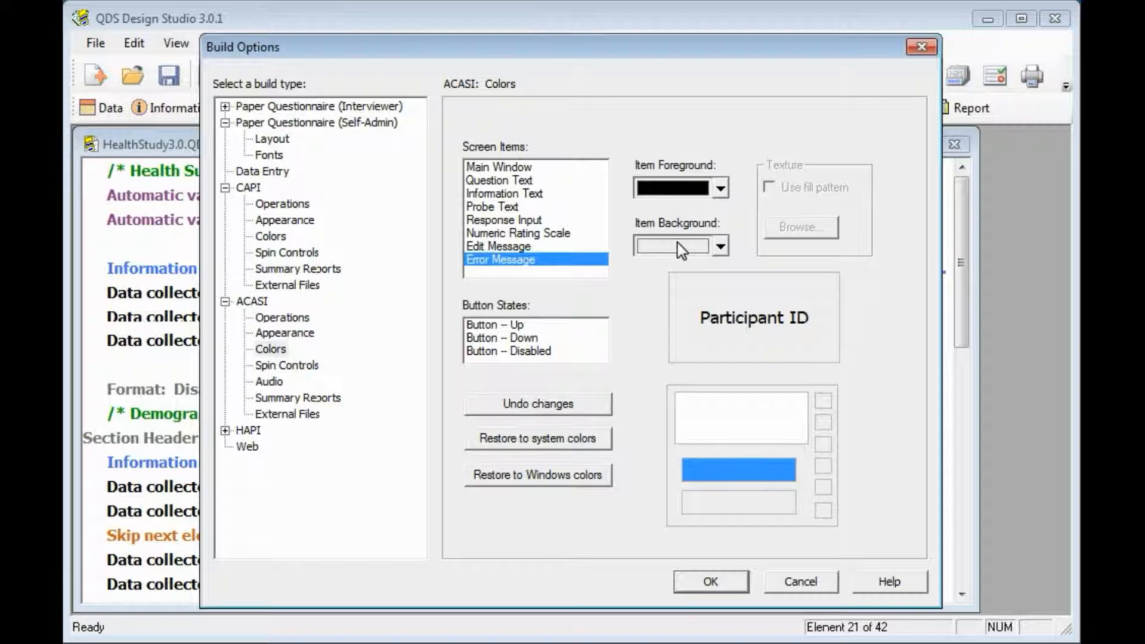
- Set the ACASI Main Window colors to a navy foreground and a light blue background
click(526, 169)
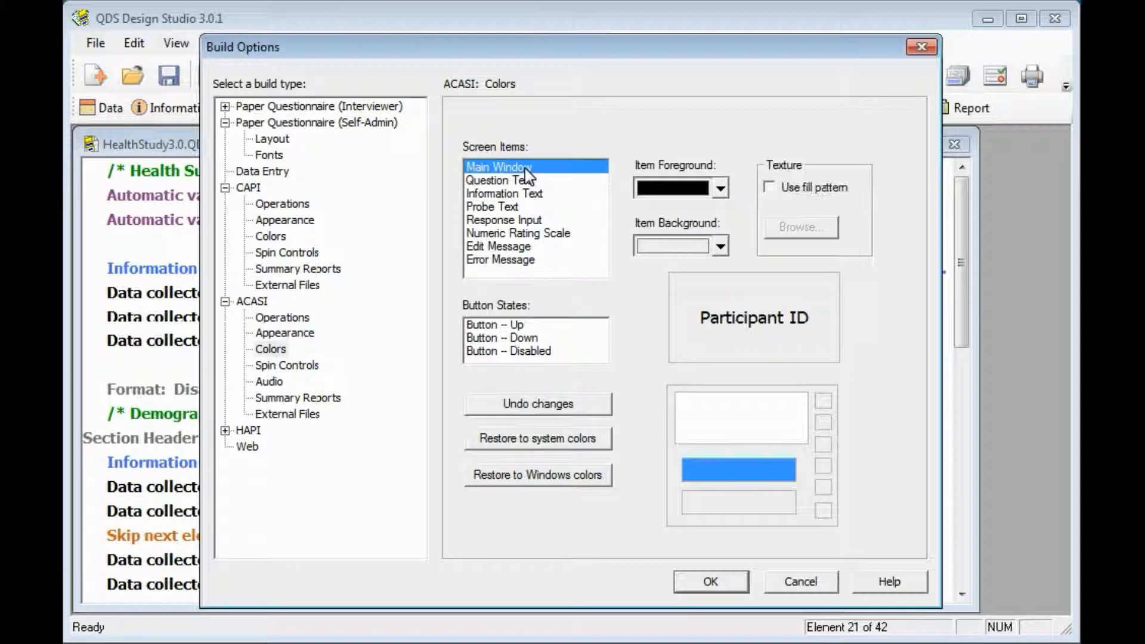
click(721, 189)
click(716, 213)
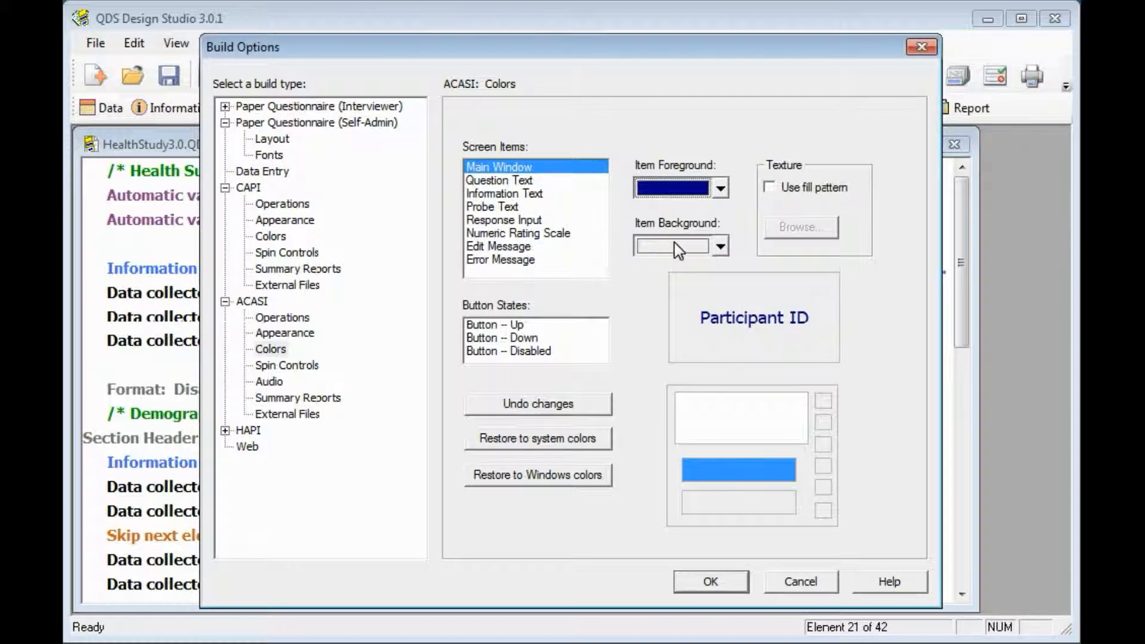
click(721, 246)
click(723, 292)
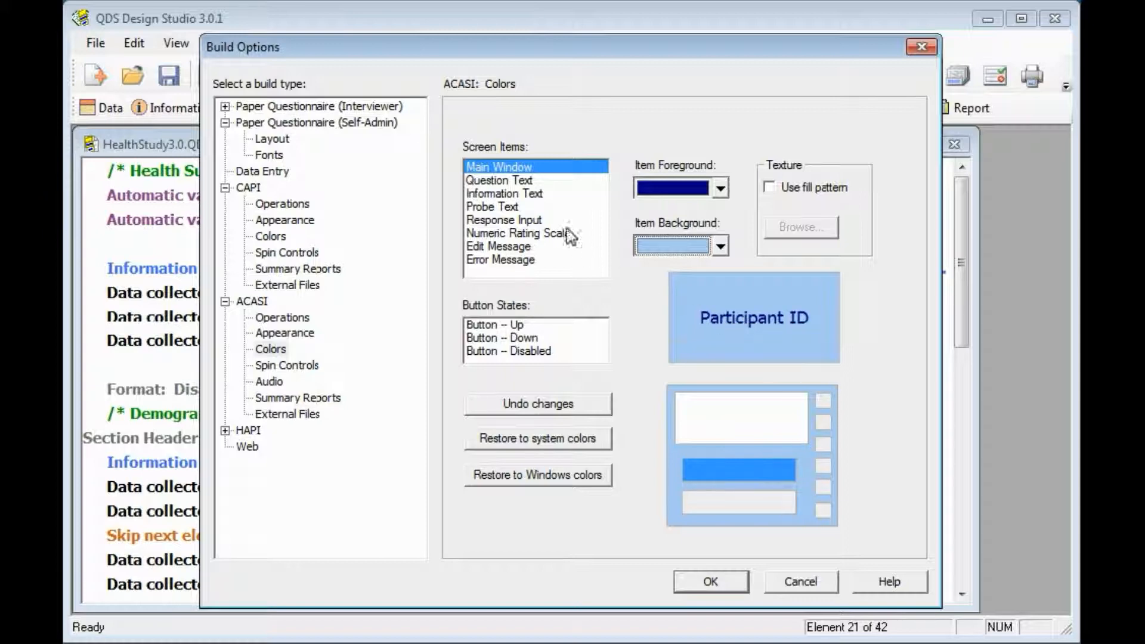
- Give all ACASI screen items from Question Text through Error Message a navy foreground and a light blue background
click(530, 181)
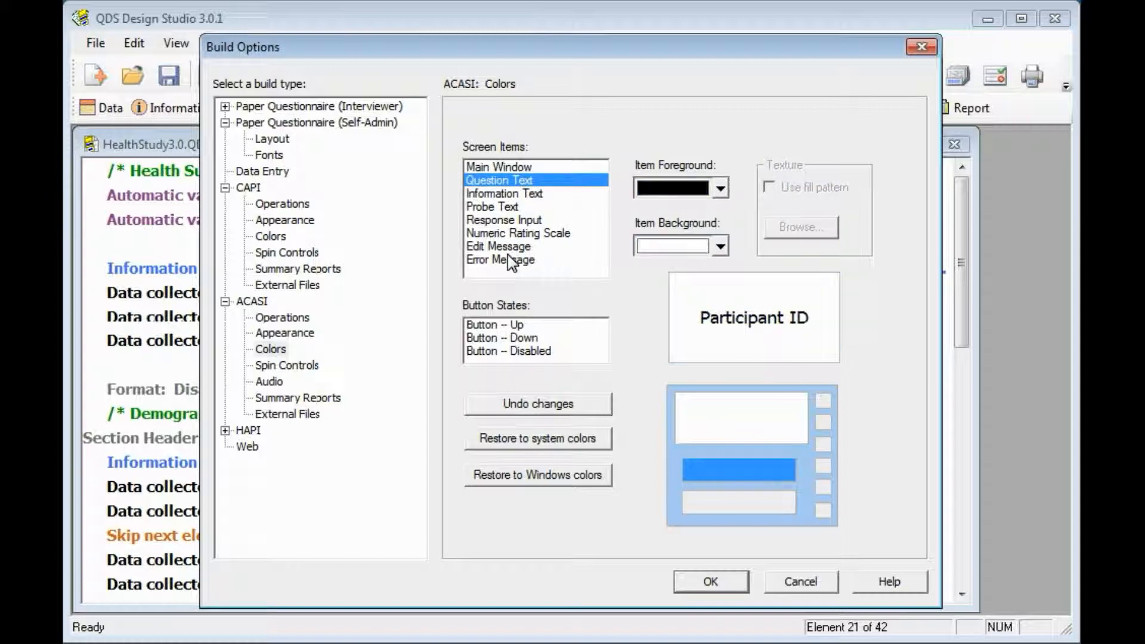
shift+click(511, 260)
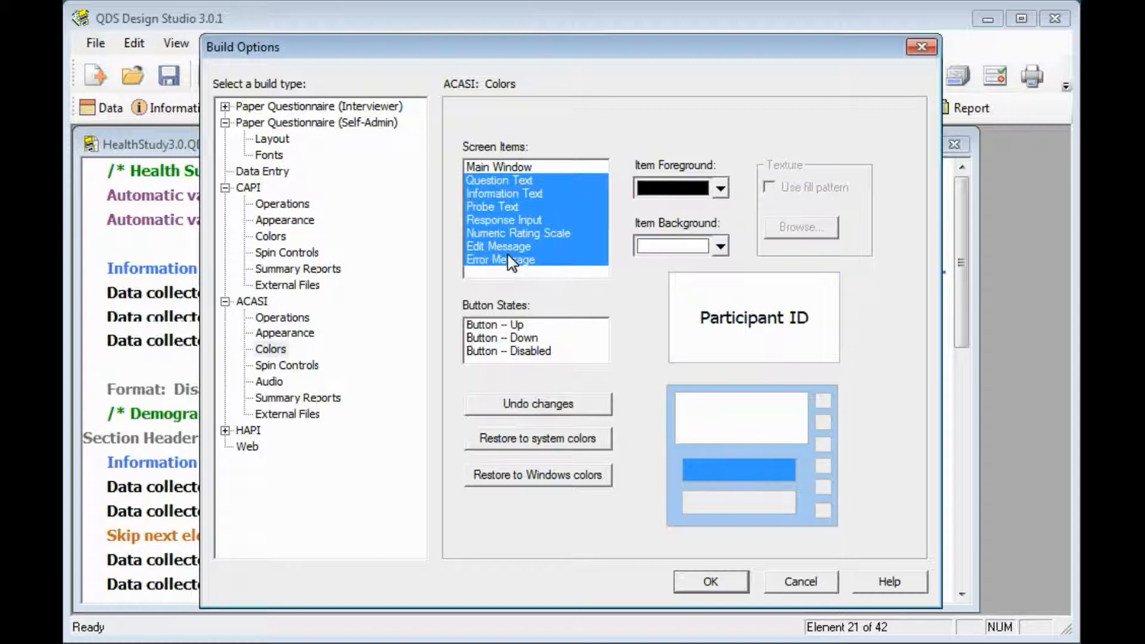
click(721, 188)
click(719, 213)
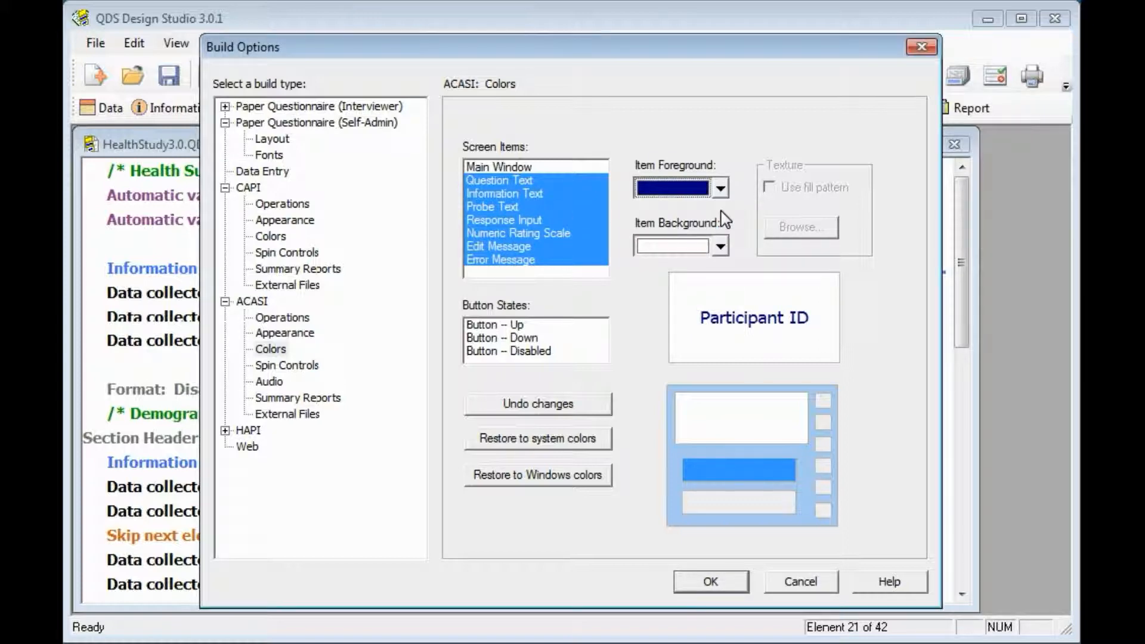
click(722, 247)
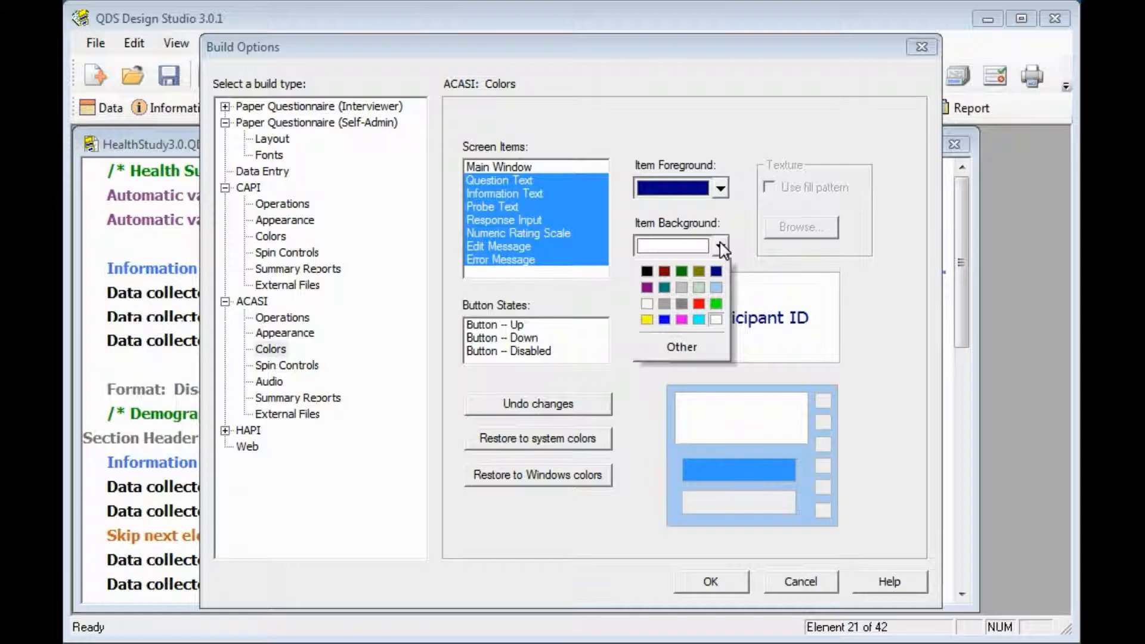
click(716, 284)
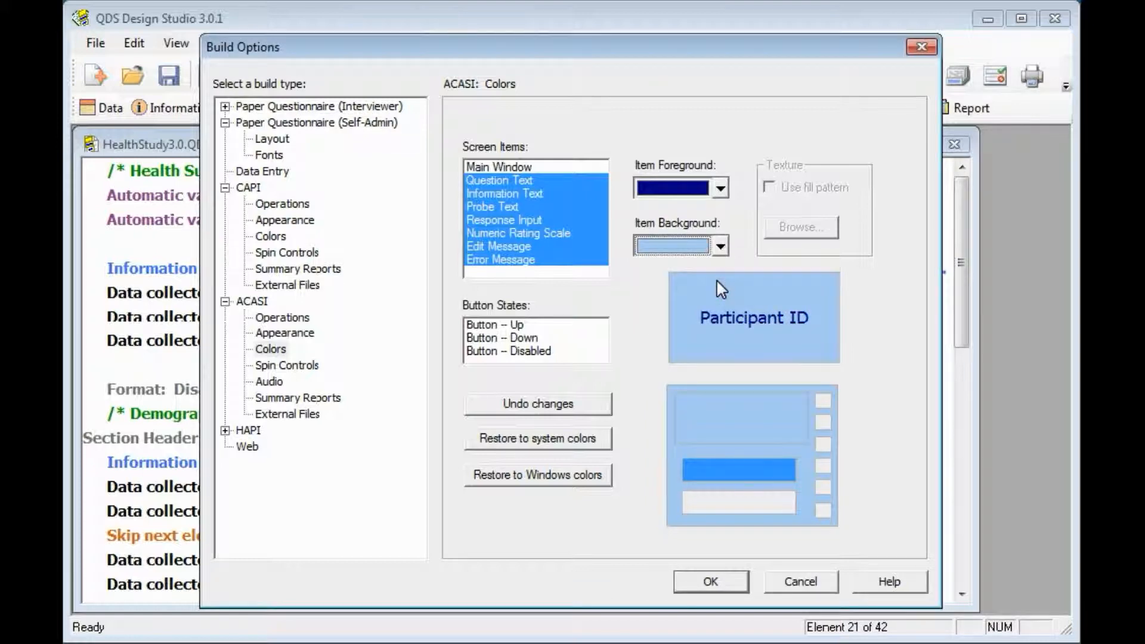
click(553, 235)
click(535, 197)
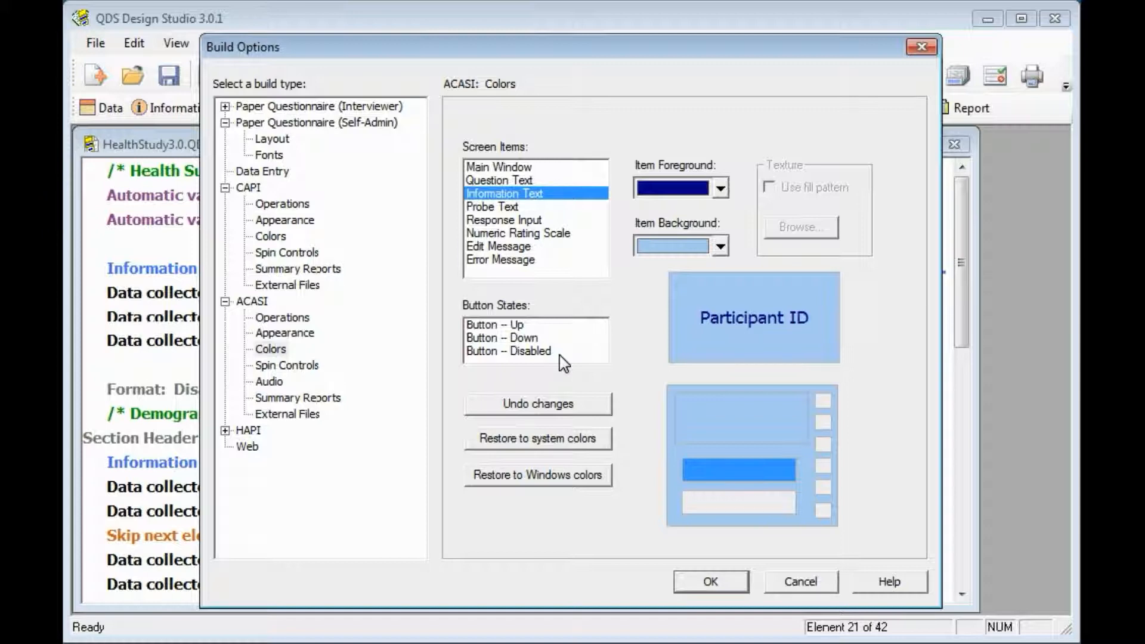
- Set the ACASI Button – Up state to a navy foreground and a light blue background
click(520, 325)
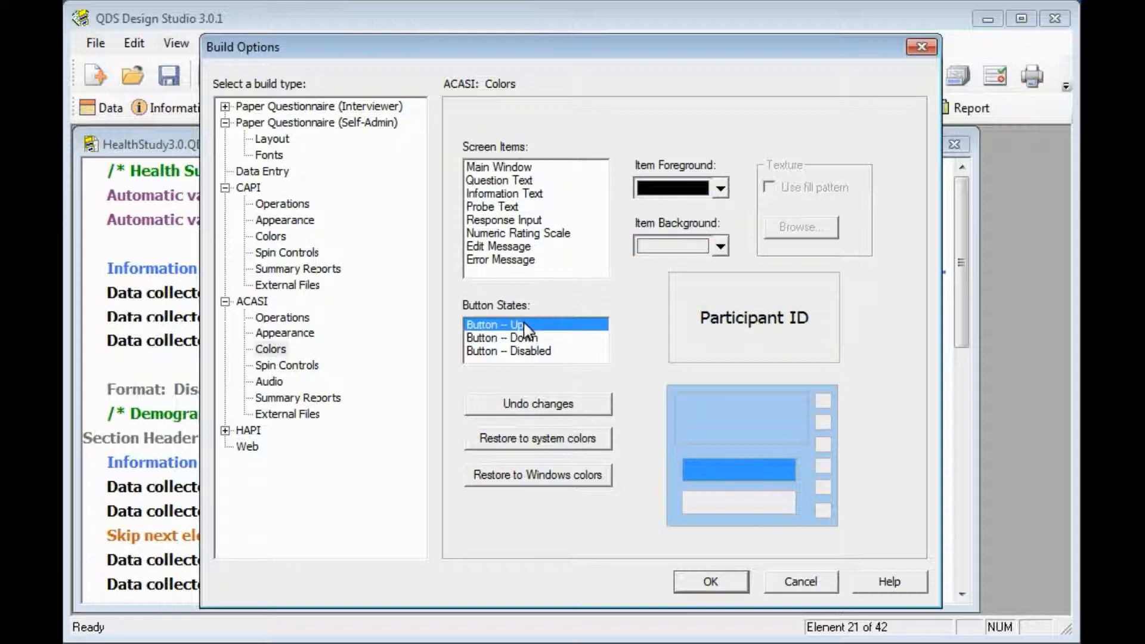
click(721, 188)
click(718, 214)
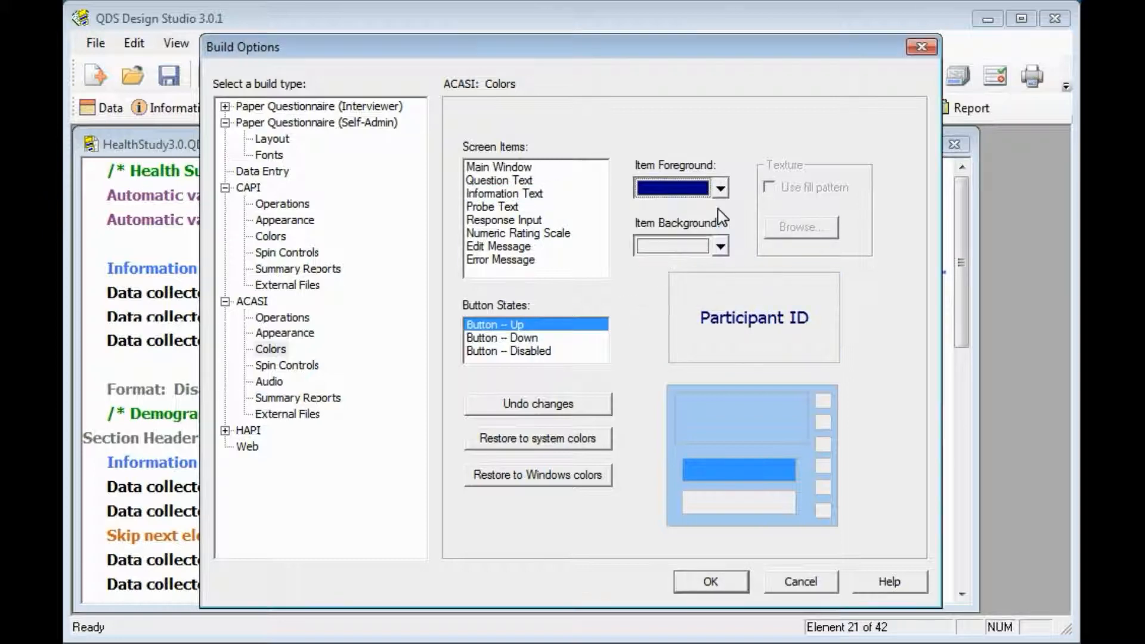
click(721, 246)
click(711, 297)
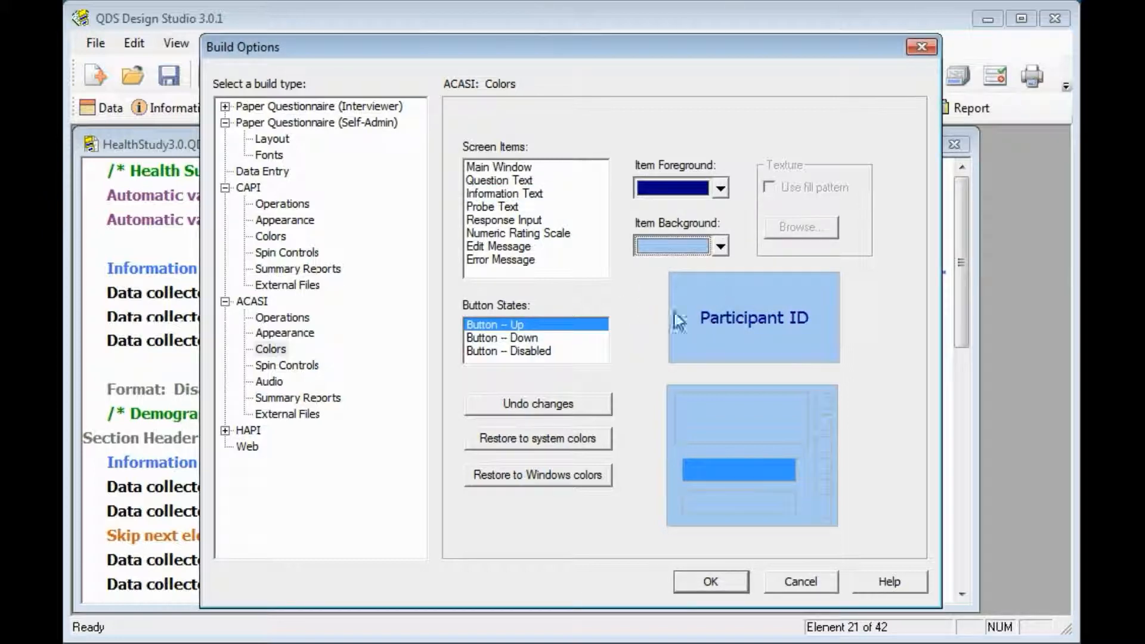
- Set the background of the ACASI Button – Down state to navy
click(525, 339)
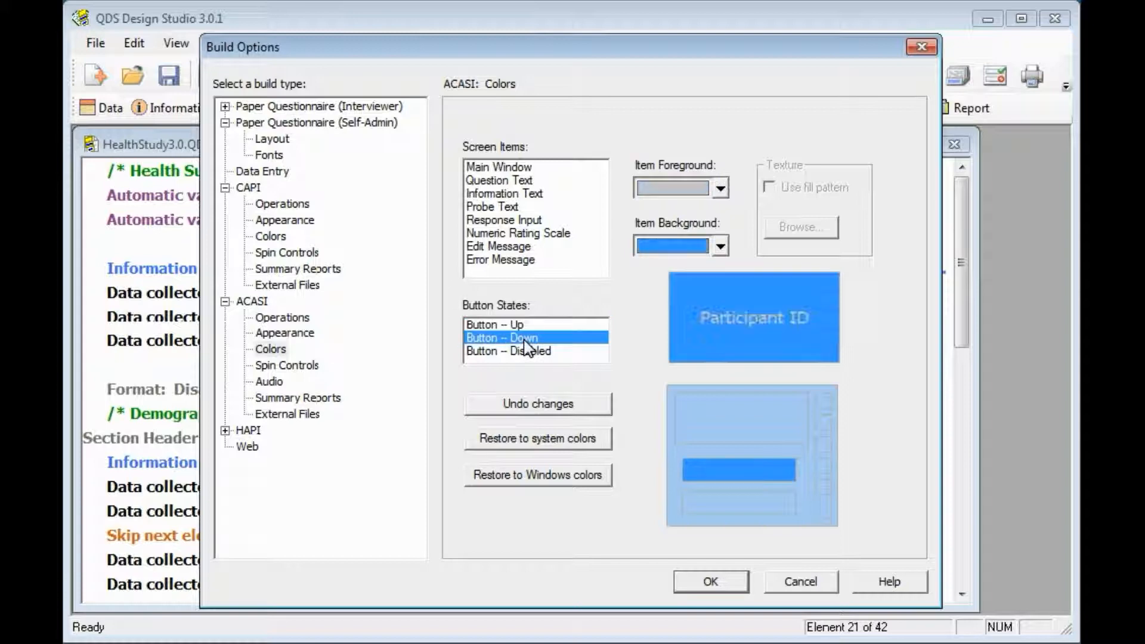
click(722, 246)
click(716, 271)
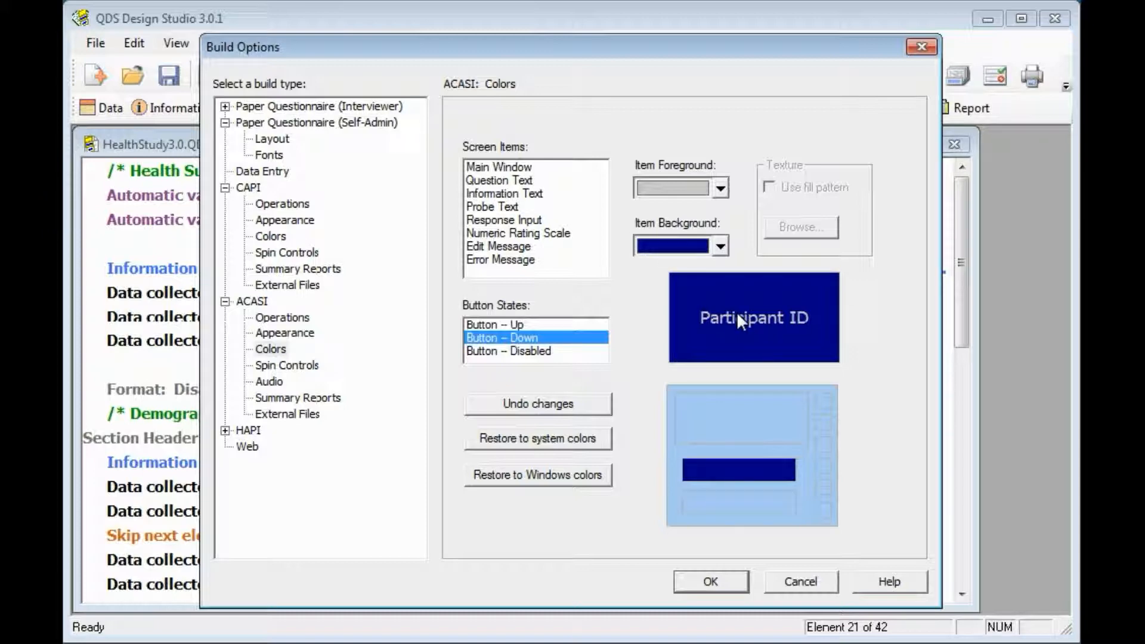
- Apply Texture (1).jpg as the fill pattern of the ACASI Main Window and accept the build options
click(523, 169)
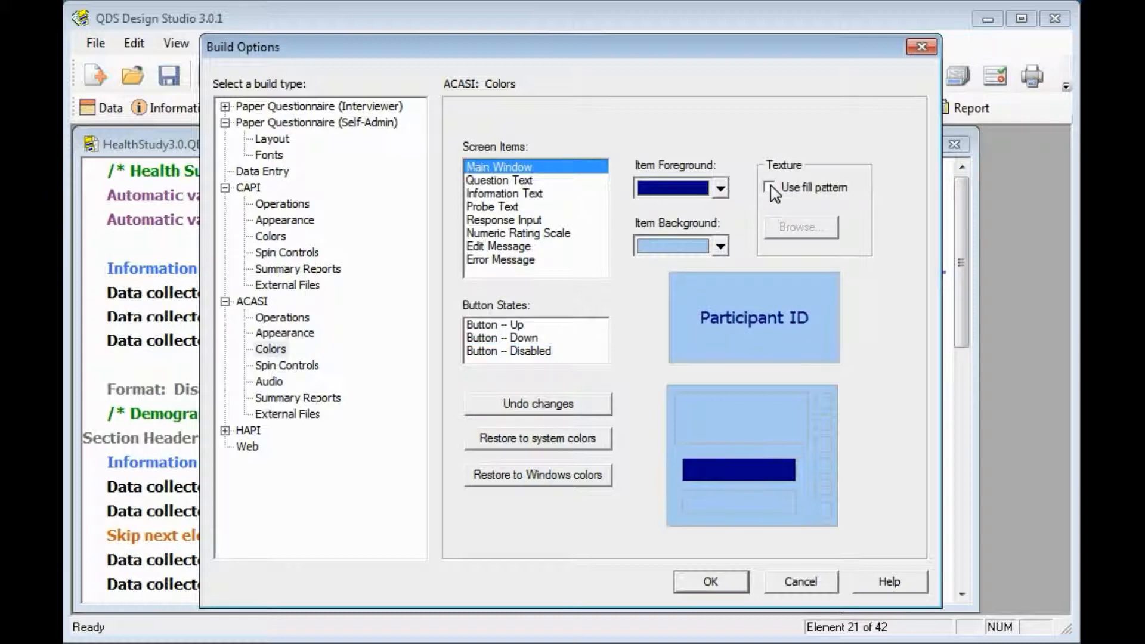
click(770, 187)
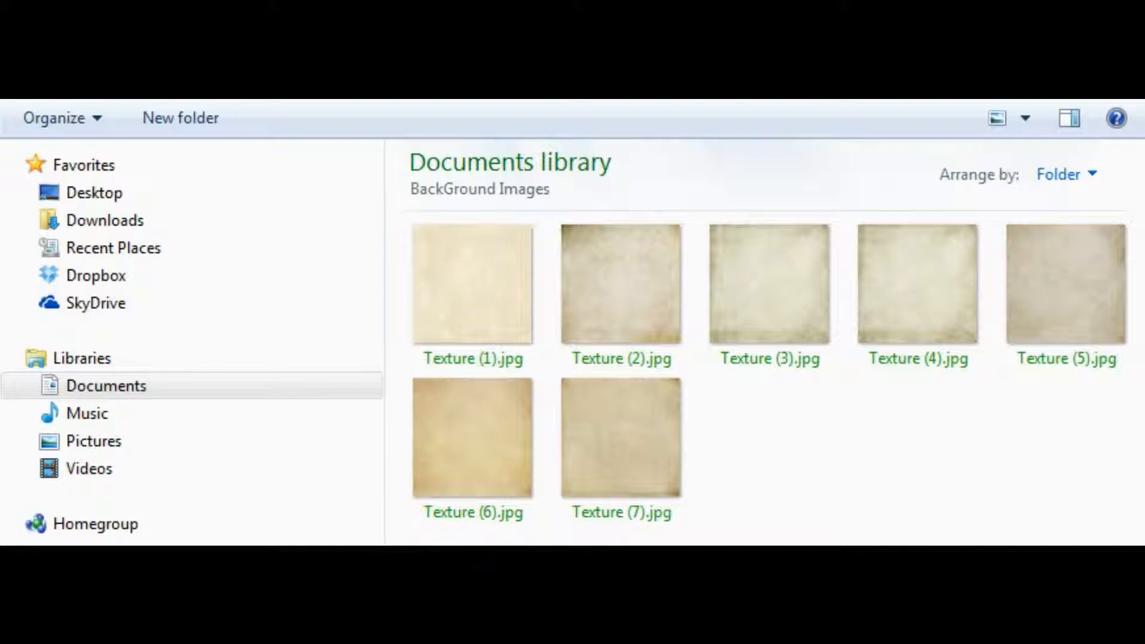
click(474, 301)
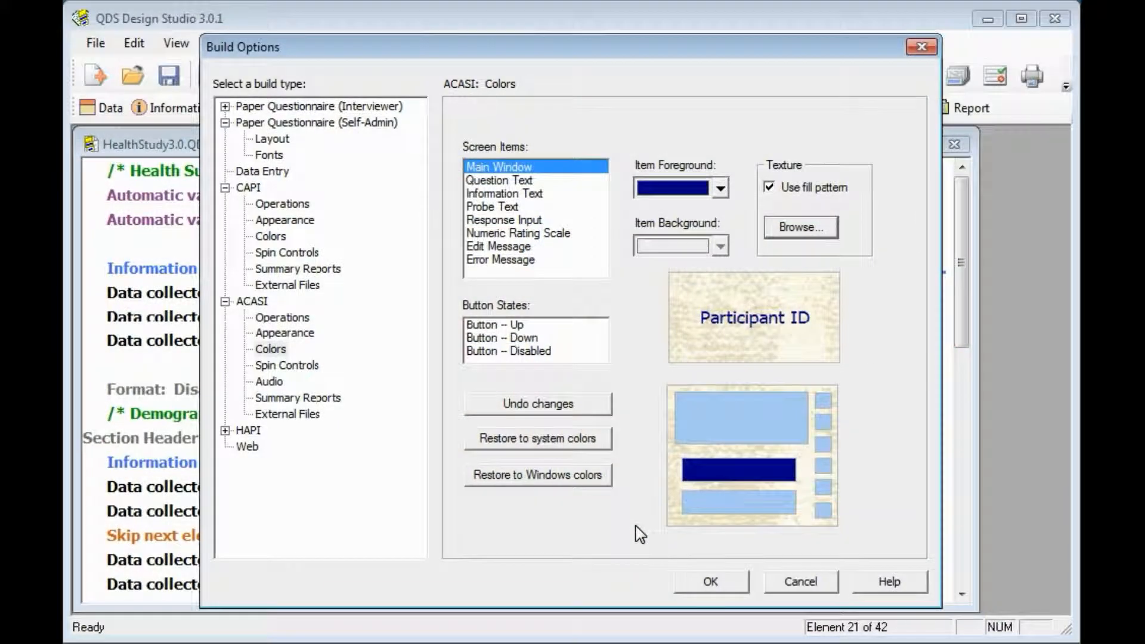
click(711, 582)
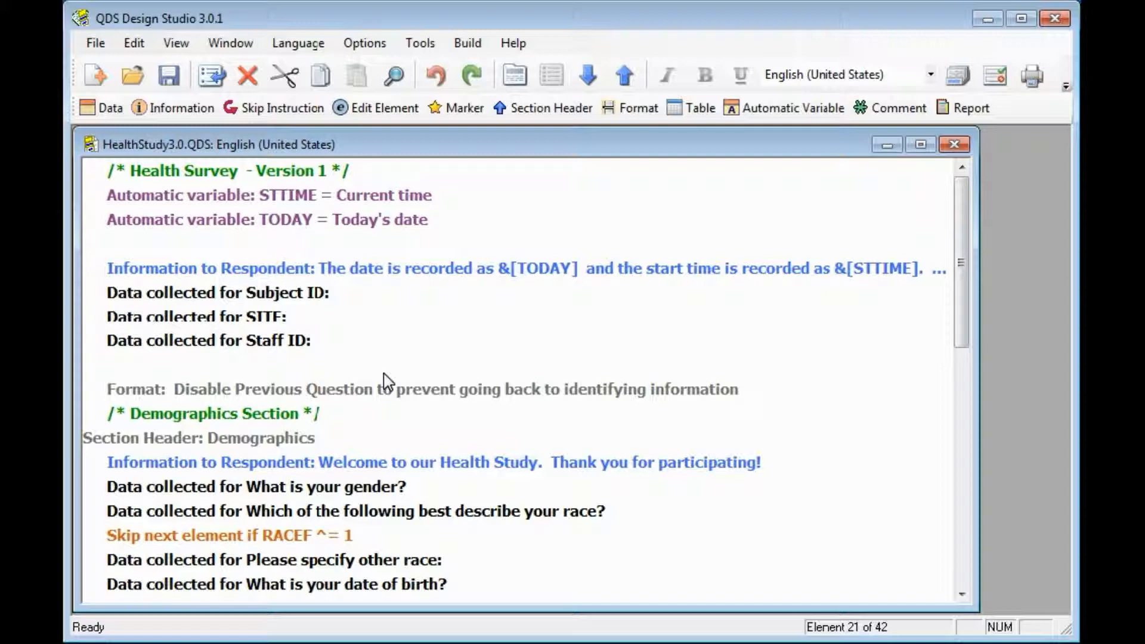
- Enable disabling the "Previous Question" button on the next data element in the format element before the Demographics section
double_click(369, 393)
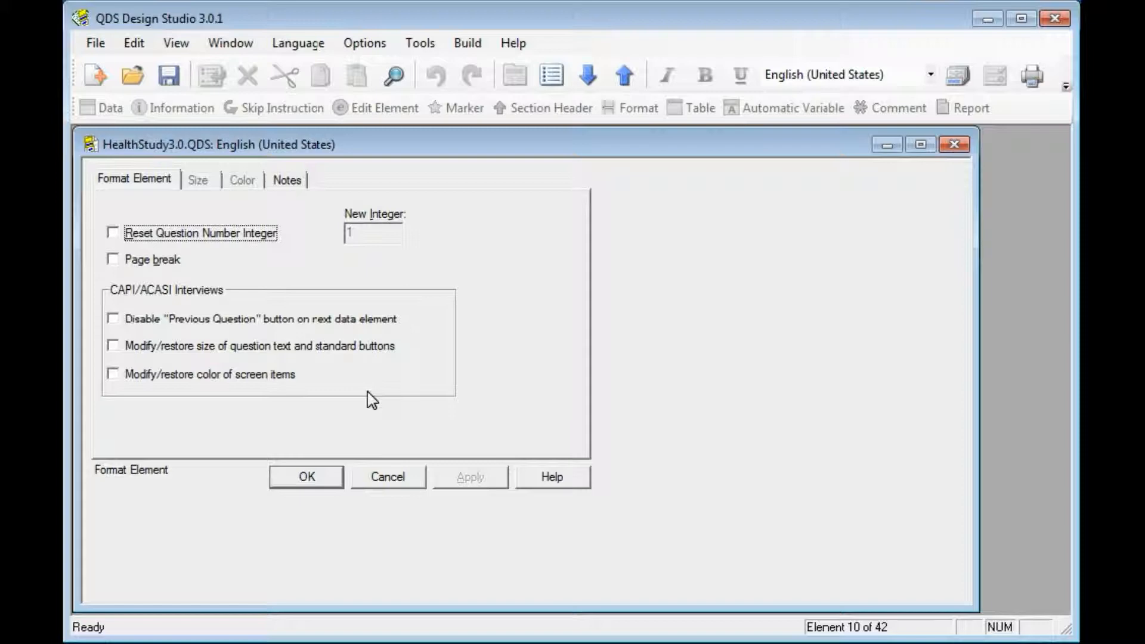
click(113, 322)
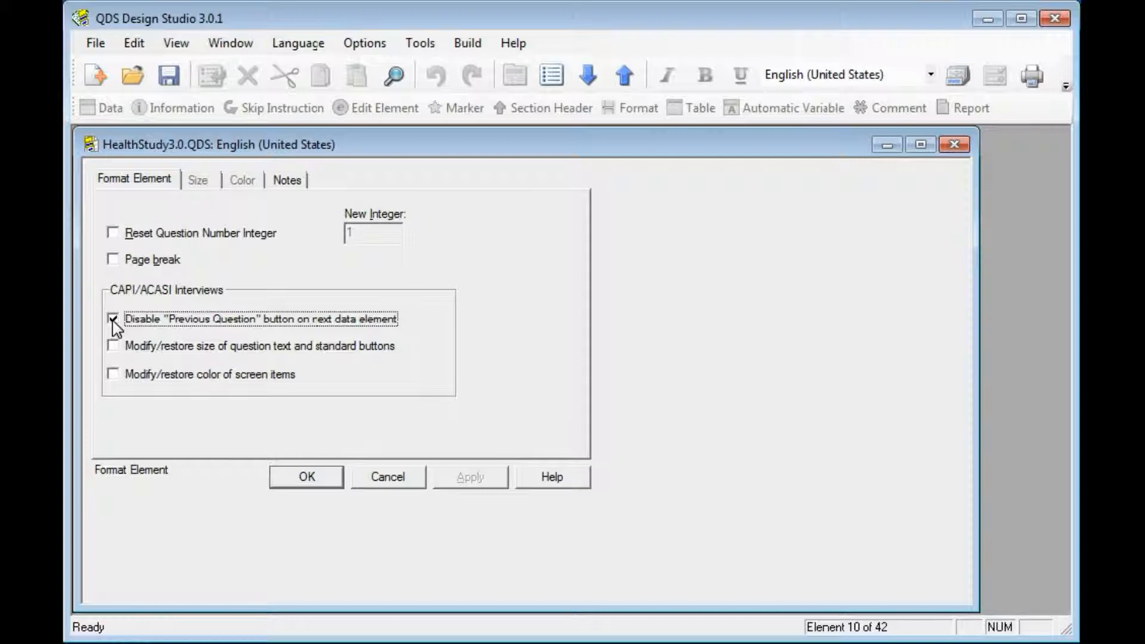
click(307, 471)
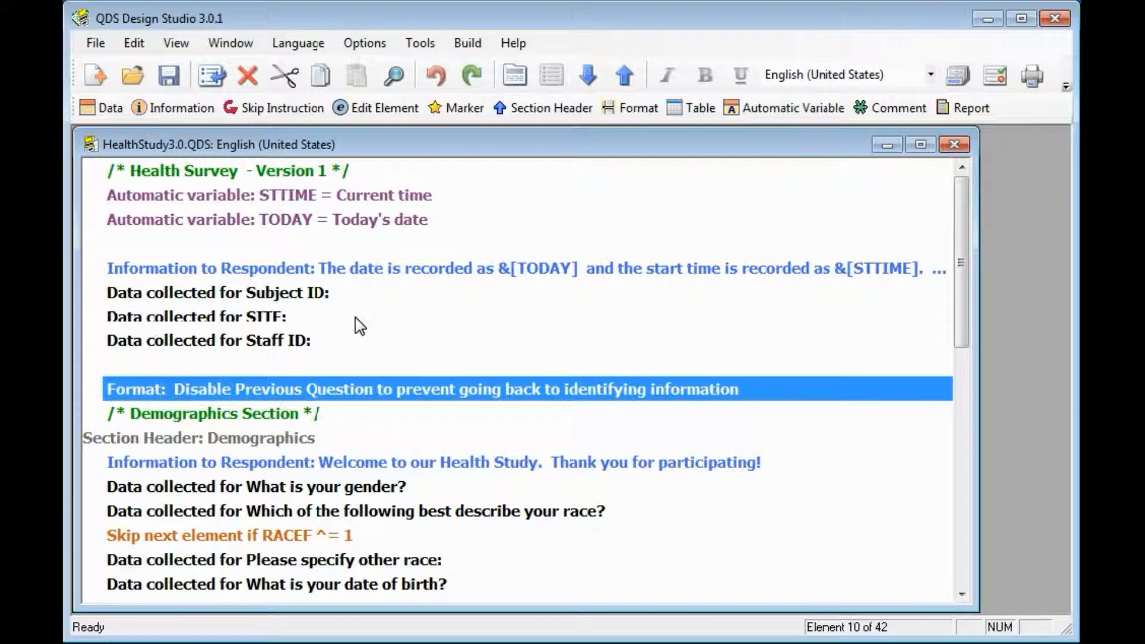
- In the "Reset Colors and Size of Text Box" format element, enlarge the space for questions and widen the standard buttons
drag(960, 328, 967, 423)
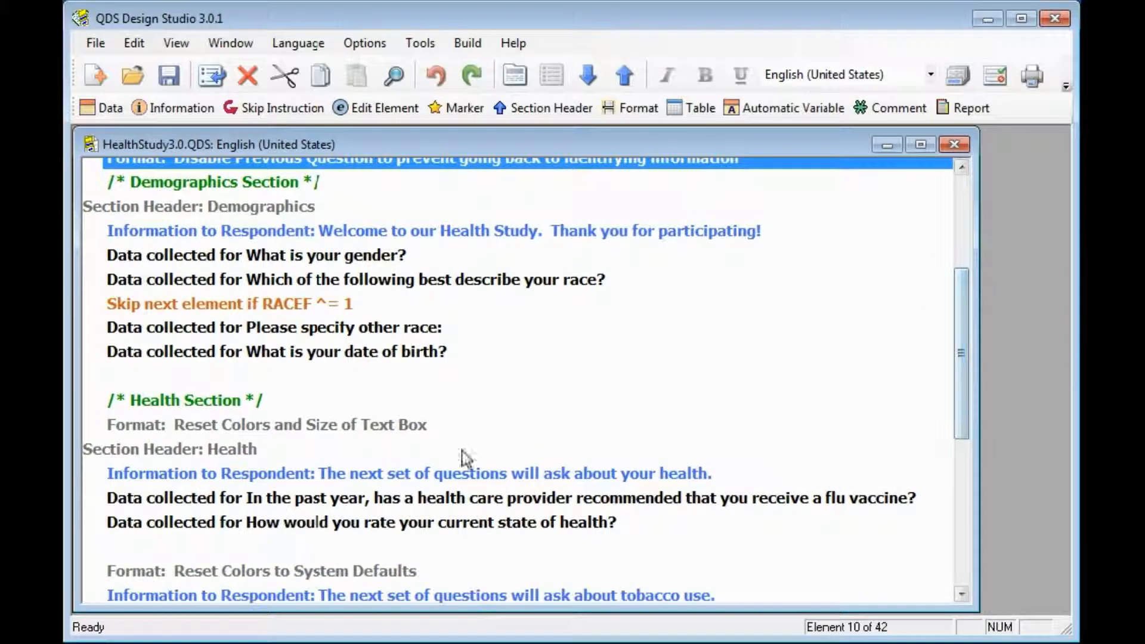
double_click(405, 428)
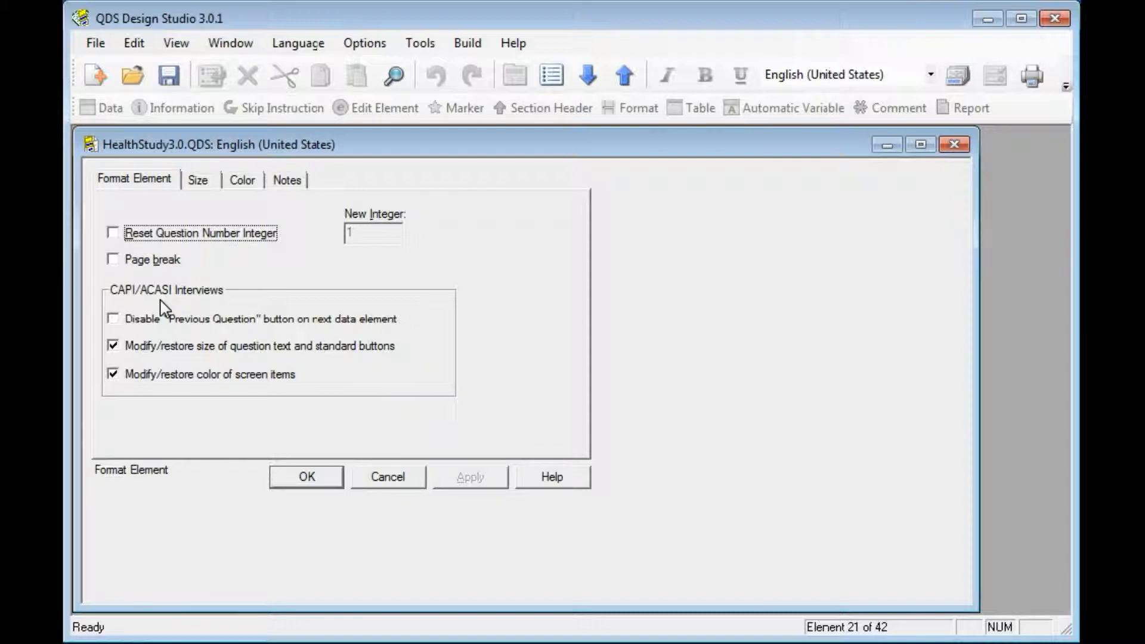
click(199, 184)
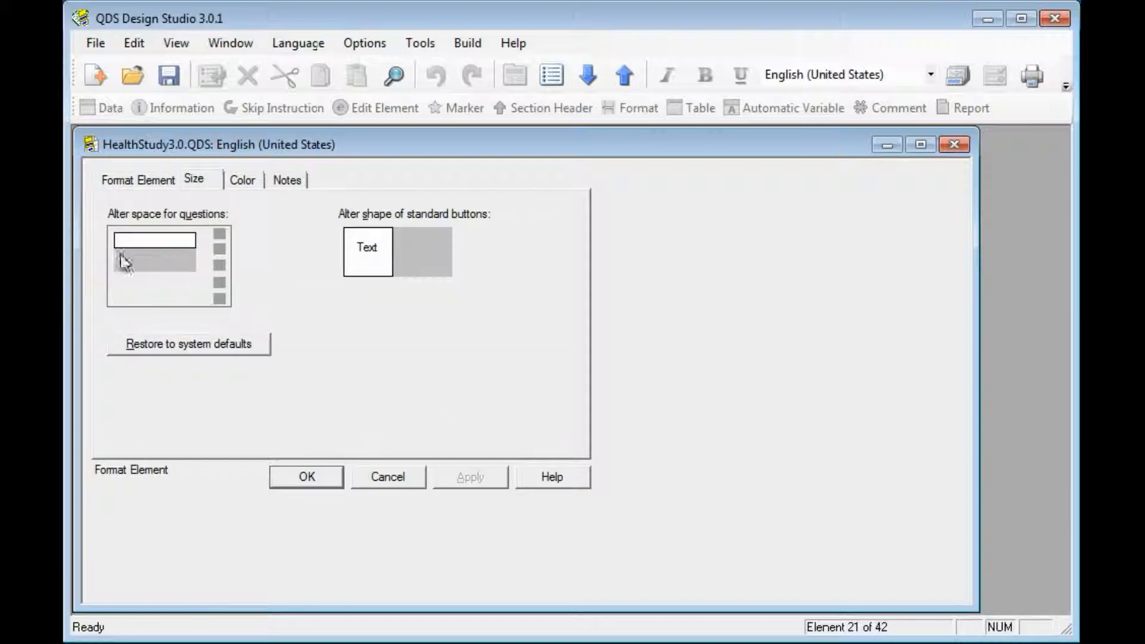
drag(132, 246, 133, 258)
drag(387, 263, 408, 261)
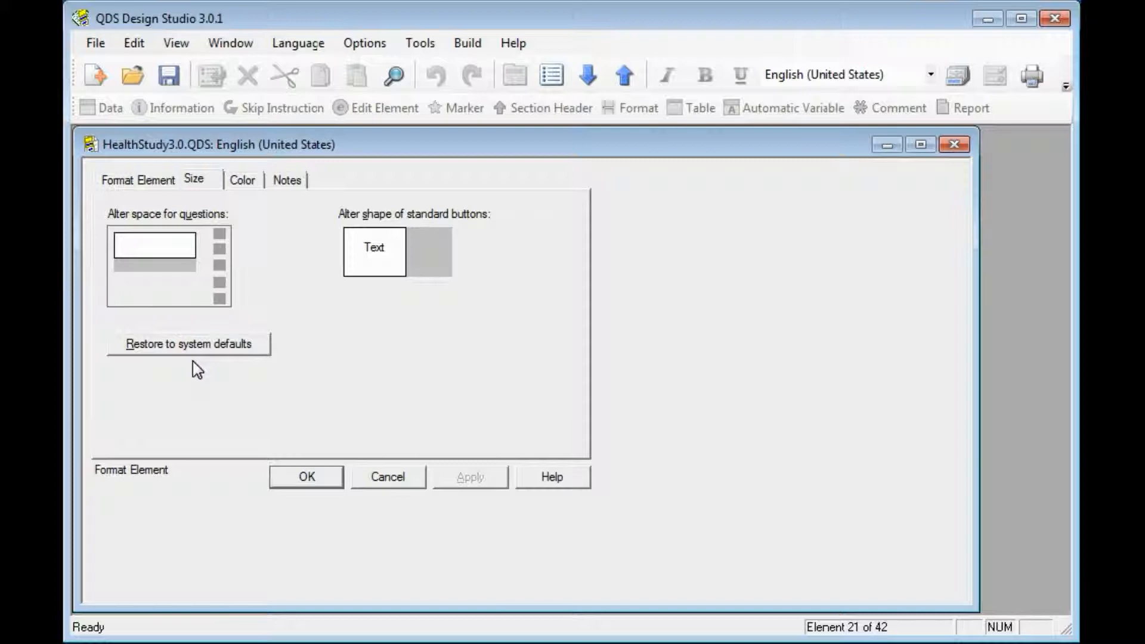
- Review the screen item color settings of the Health section's format element and accept the element
click(144, 178)
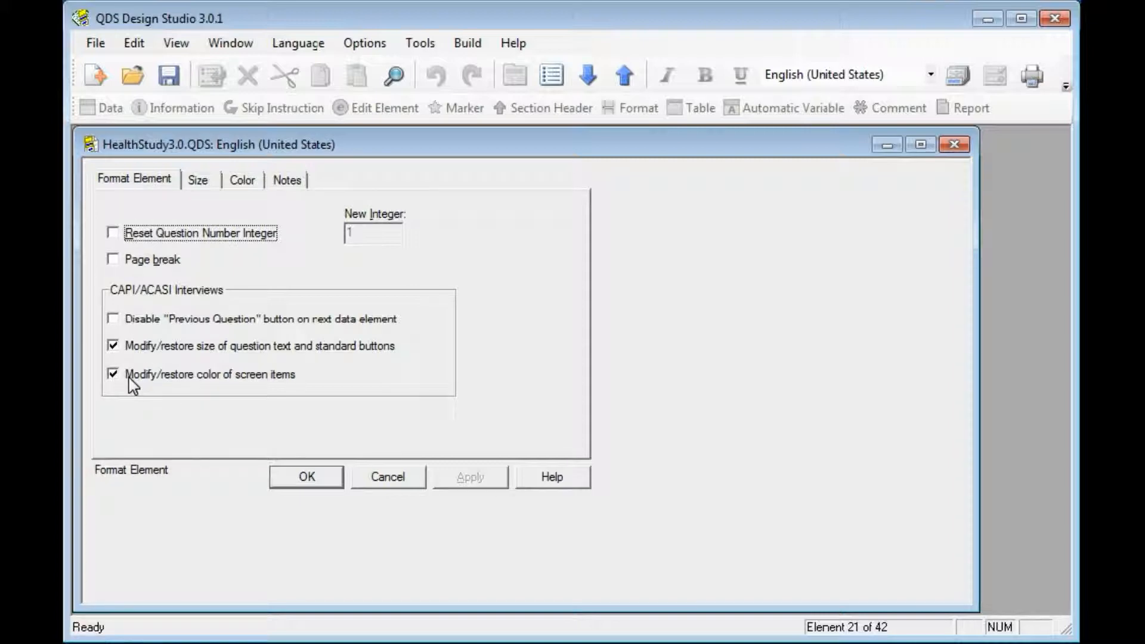
click(241, 187)
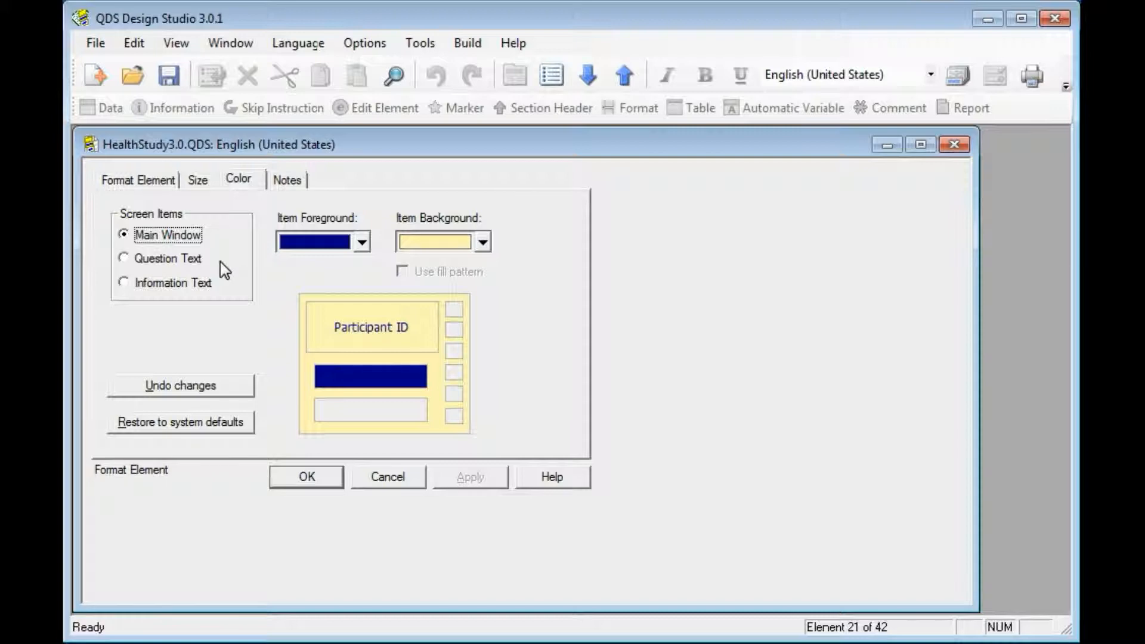
click(309, 478)
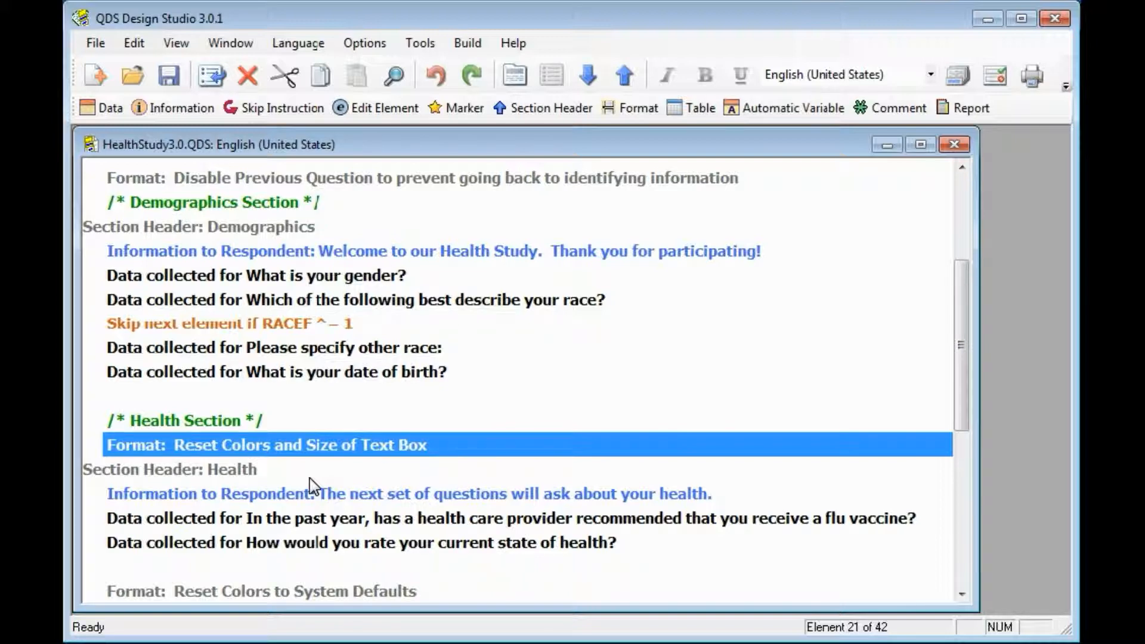
- Launch the ACASI interview, enter the subject ID, and choose Site A and Interviewer 2
click(467, 44)
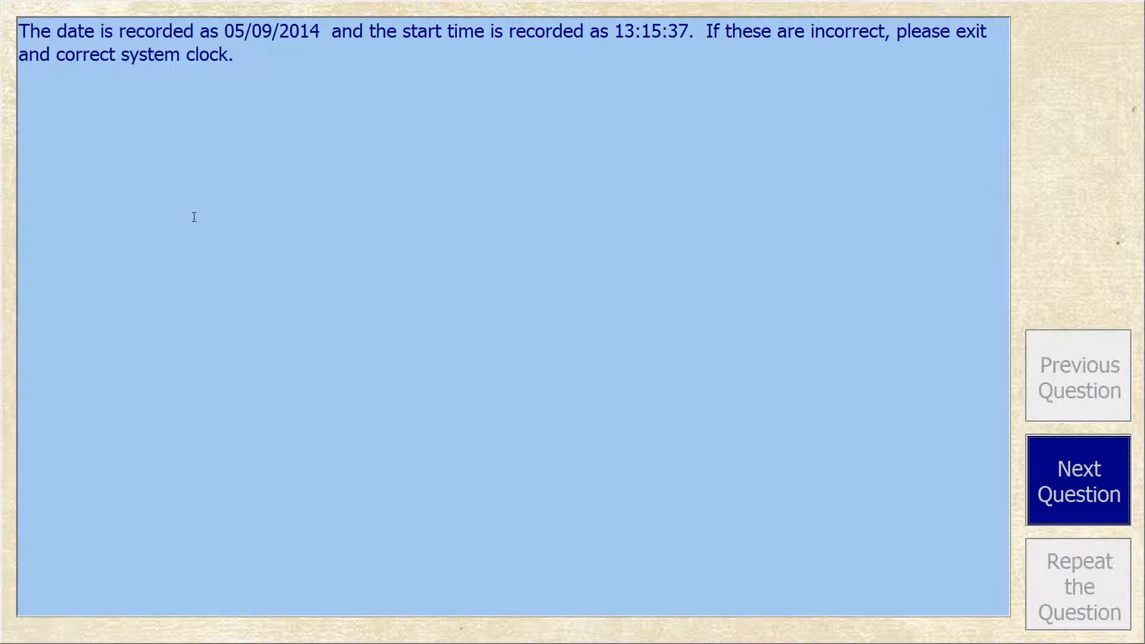
click(1087, 502)
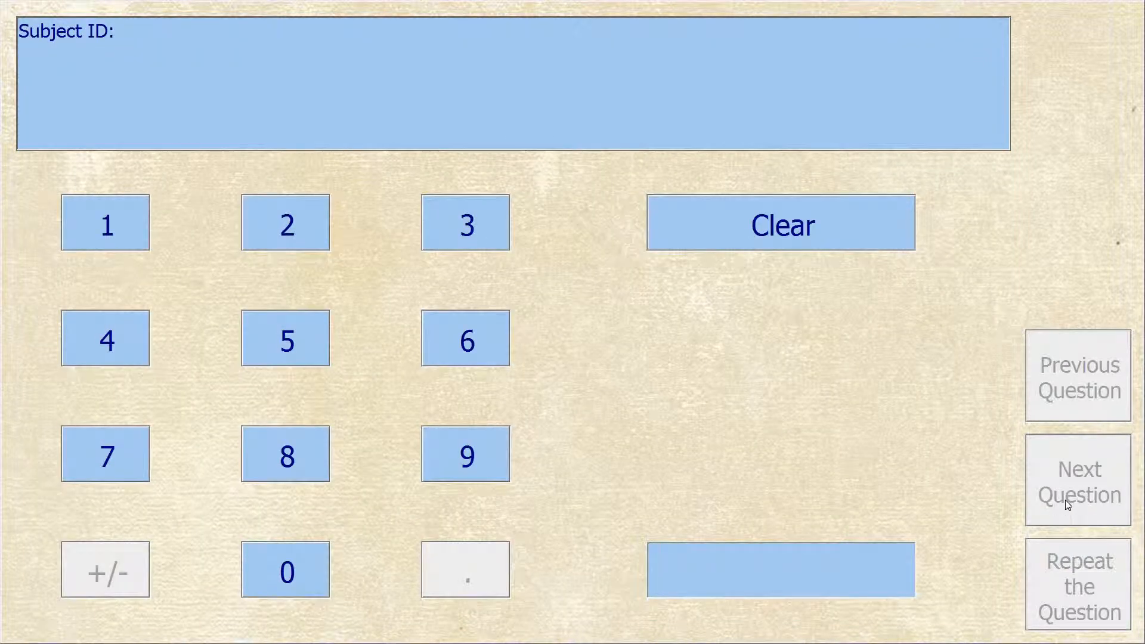
text(12)
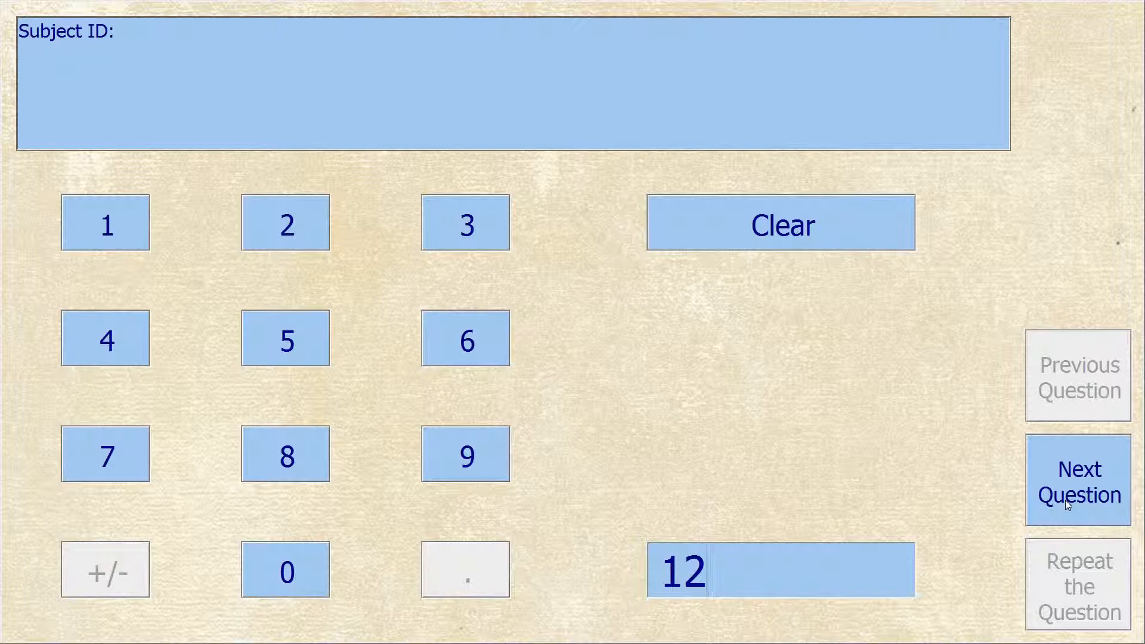
click(1068, 505)
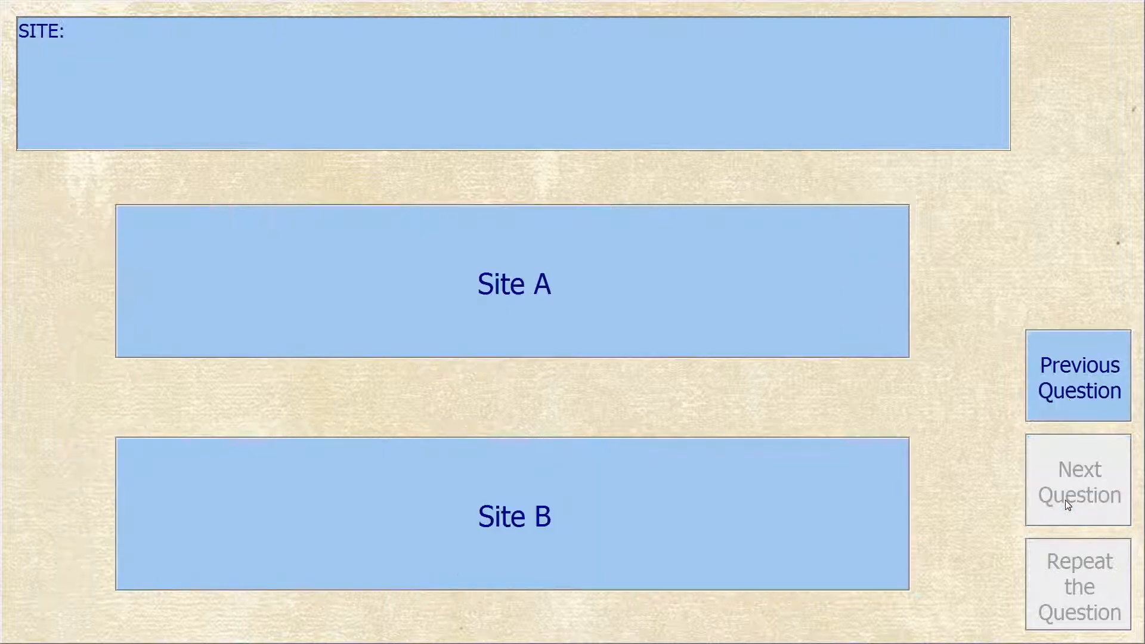
click(599, 336)
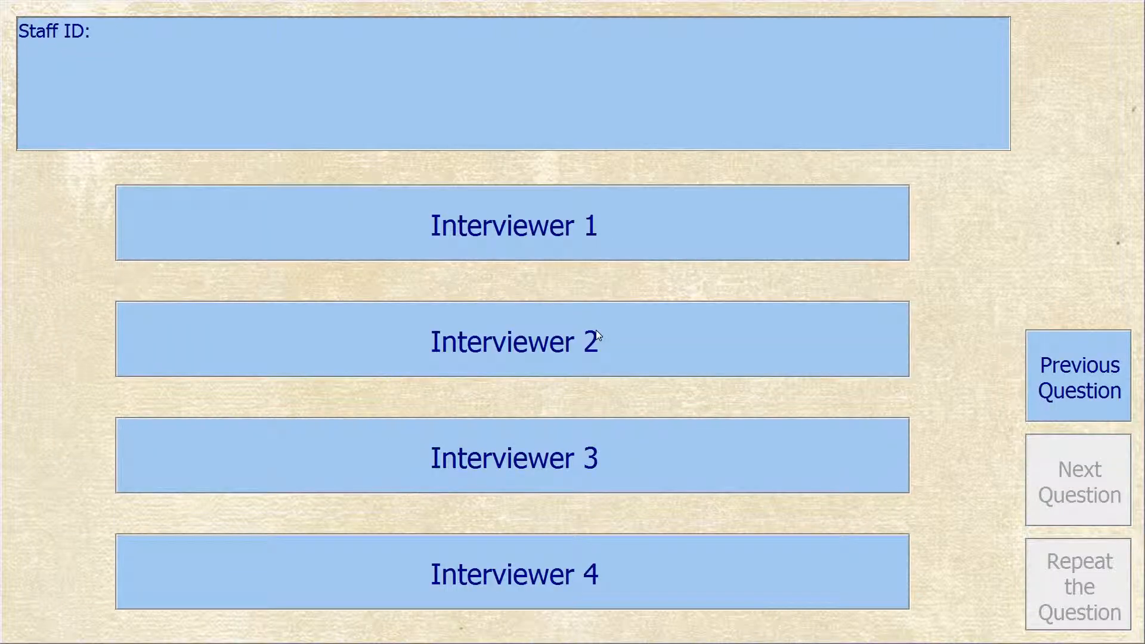
click(529, 357)
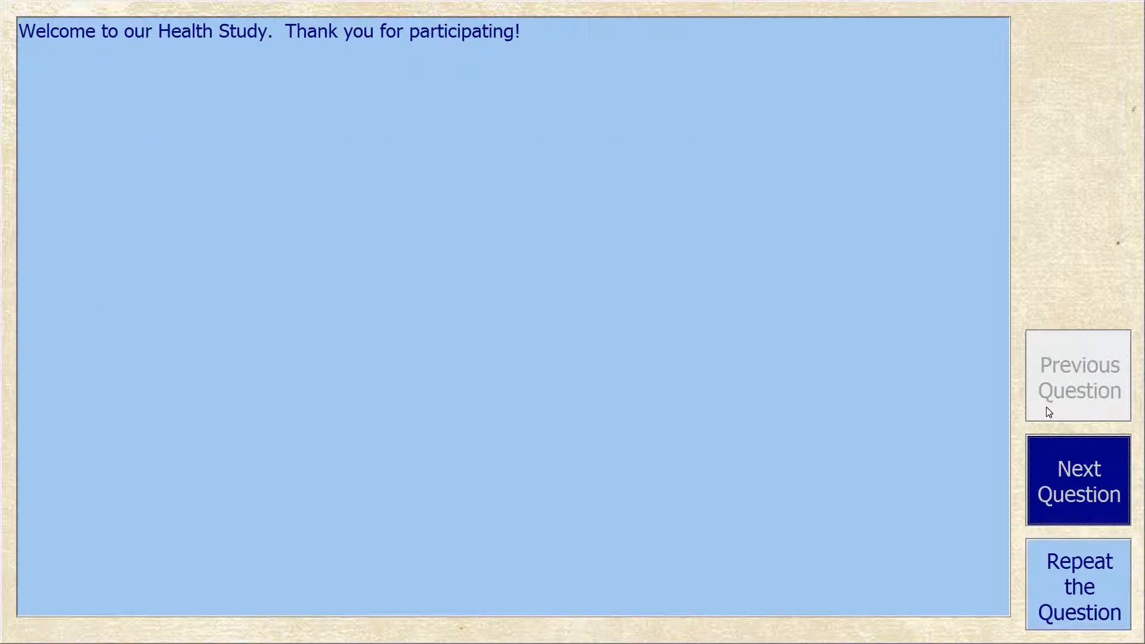
- Answer the demographics questions with Female, American Indian or Alaska Native, and a date of birth
click(1094, 476)
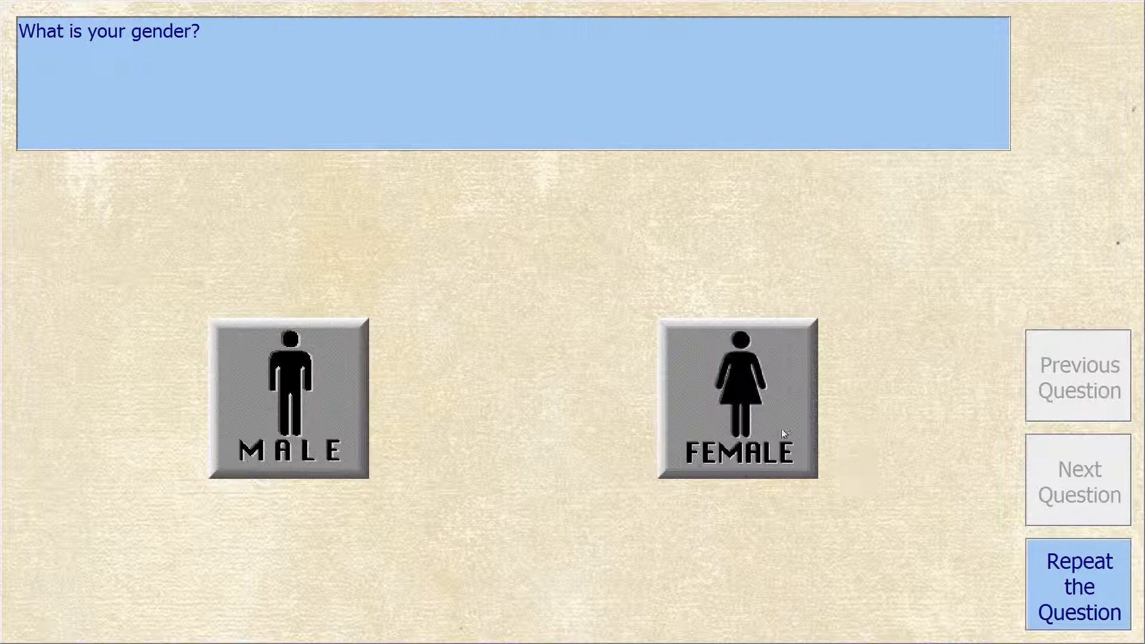
click(743, 409)
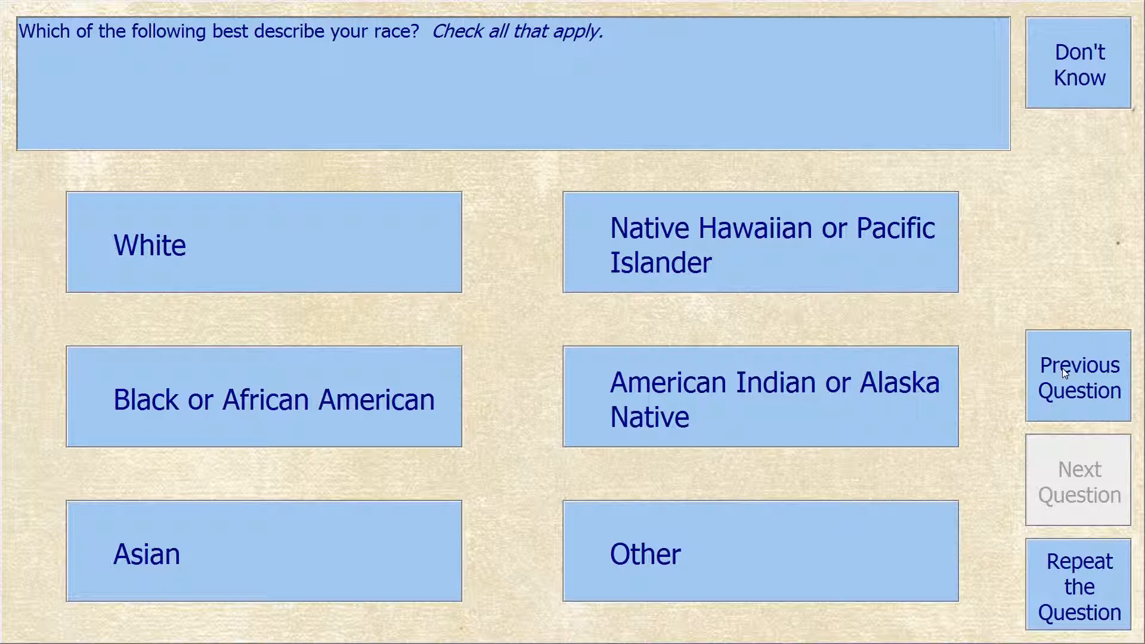
click(782, 409)
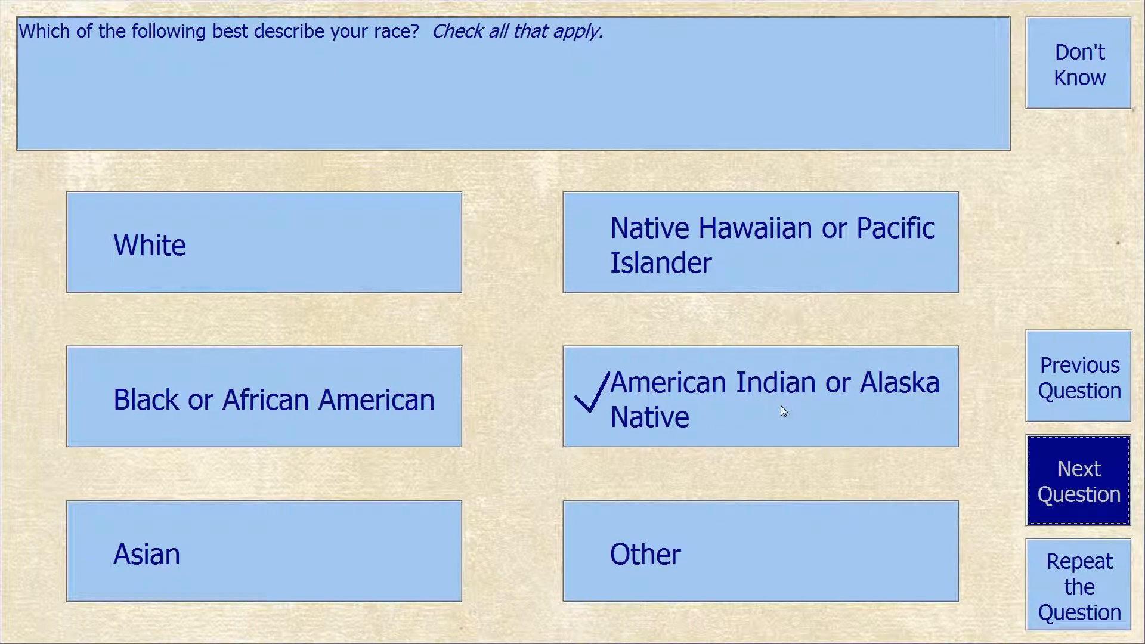
click(1084, 492)
click(886, 225)
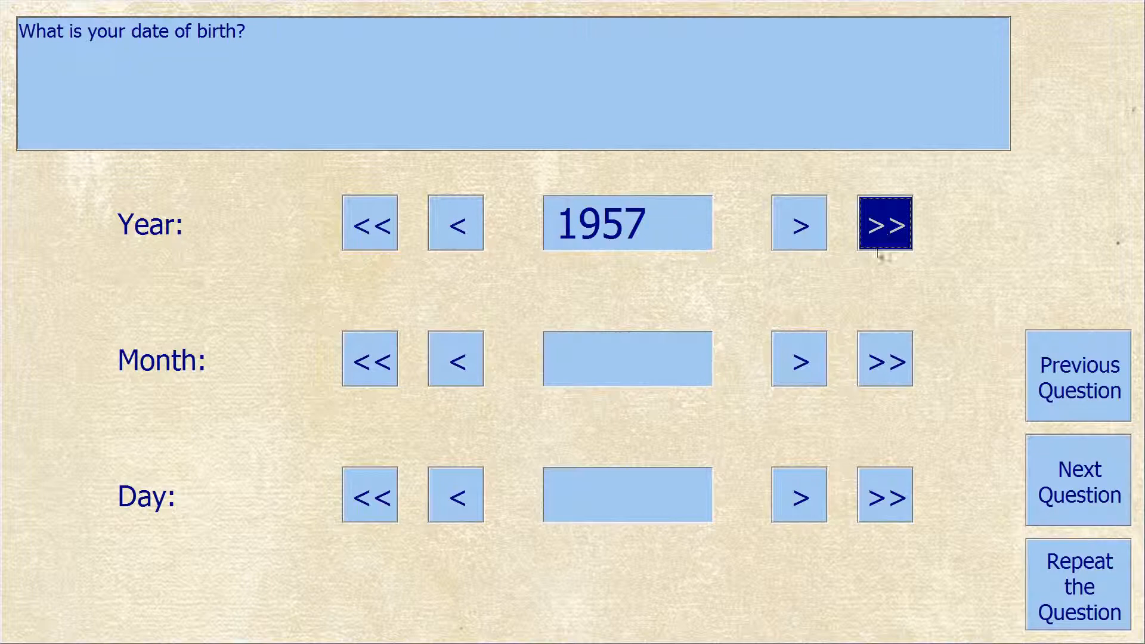
click(887, 369)
click(886, 495)
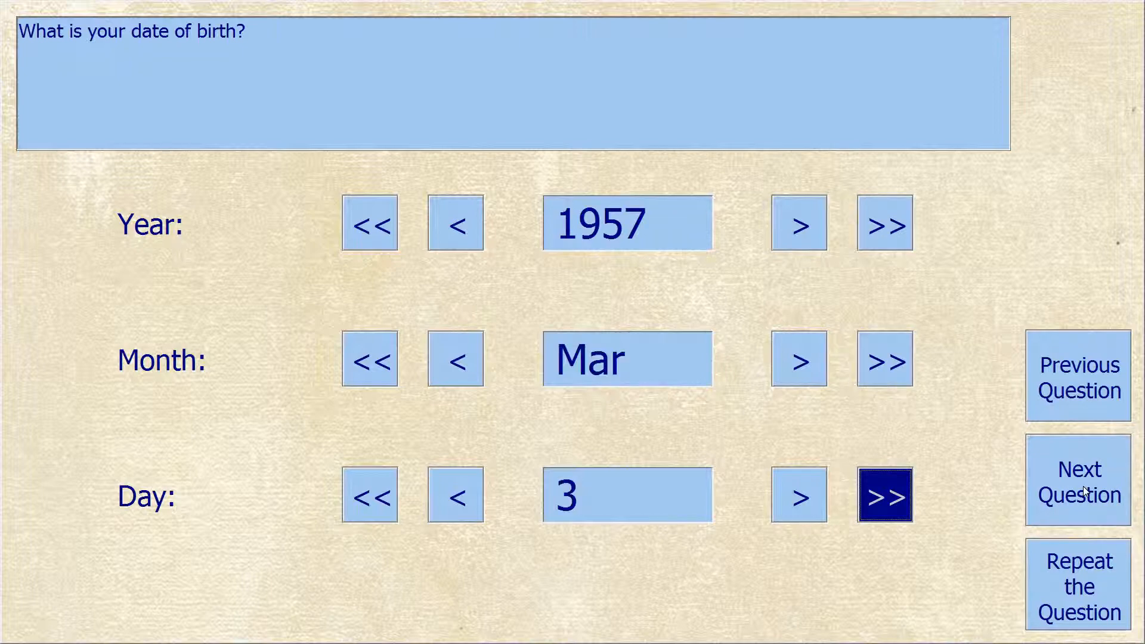
click(1085, 492)
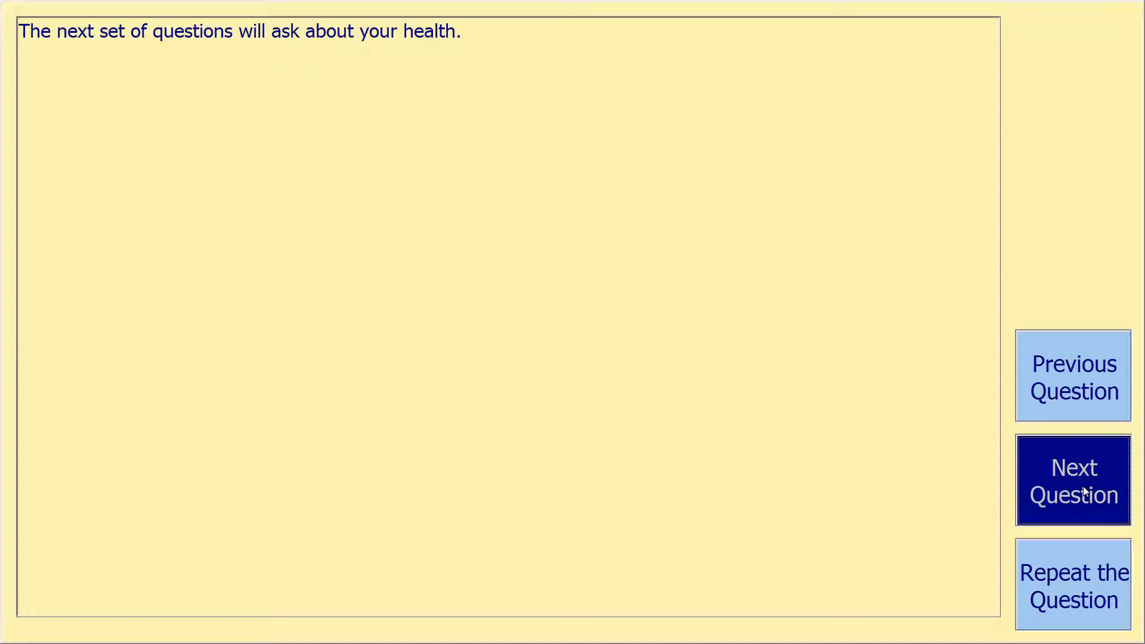
- Answer Yes to the flu vaccine question, rate current health at the best end of the scale, and continue past the tobacco introduction
click(1078, 500)
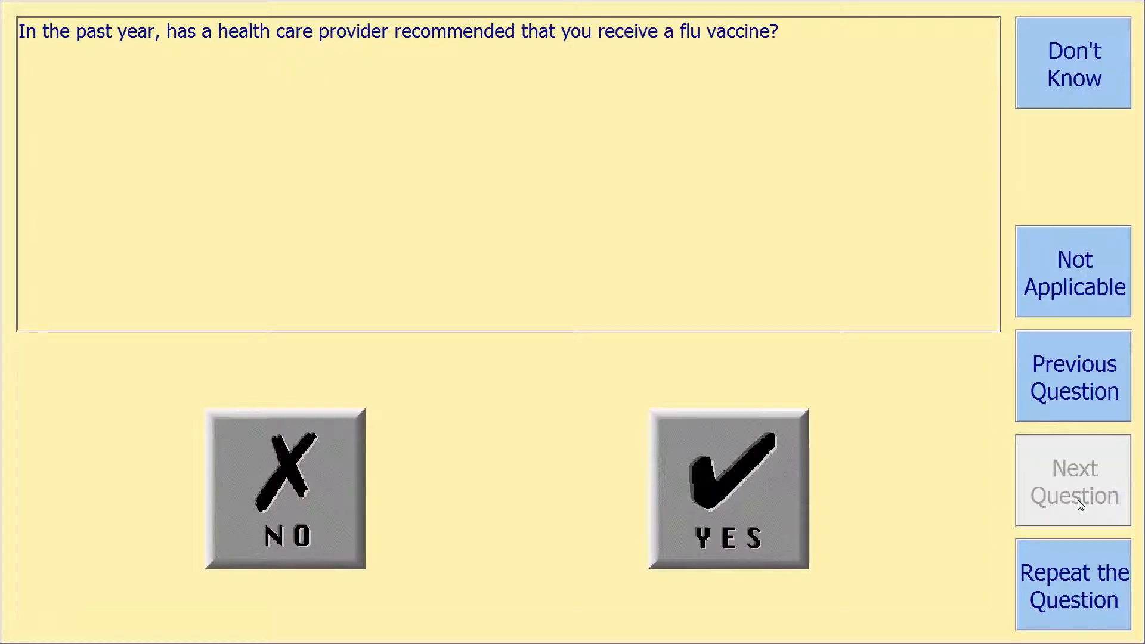
click(765, 496)
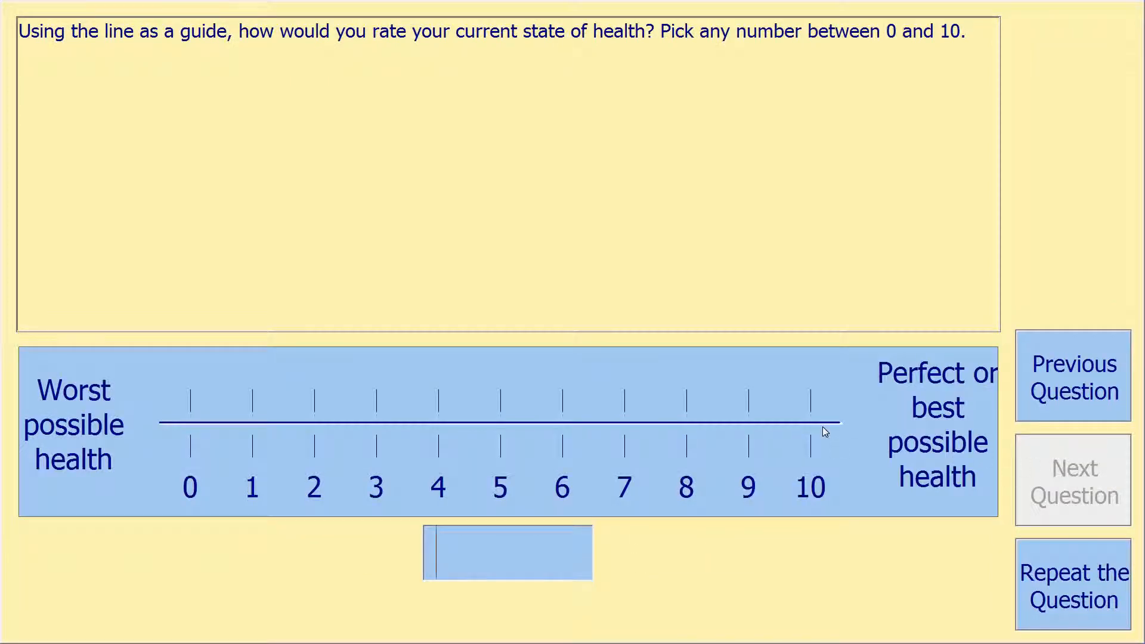
click(825, 432)
click(1050, 481)
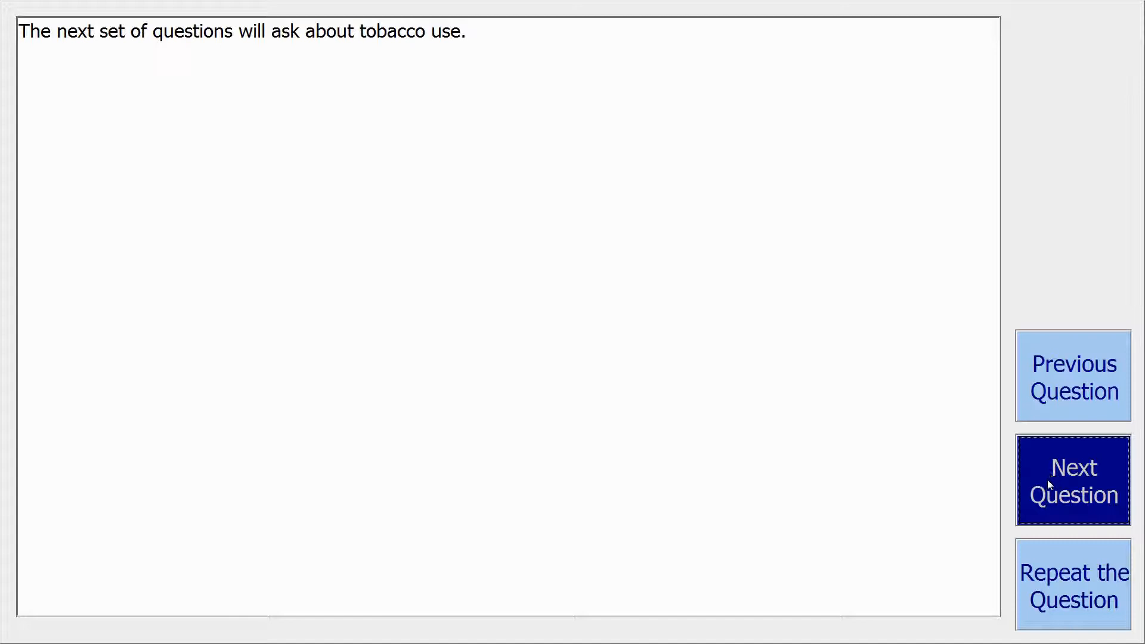
click(1050, 484)
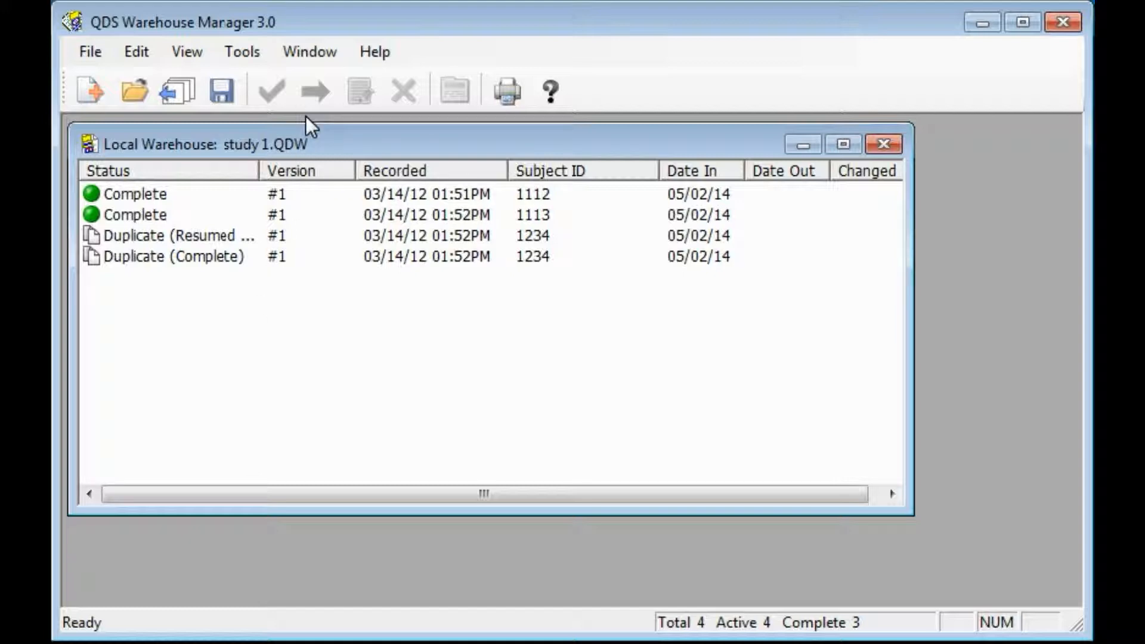
- In QDS Warehouse Manager, start exporting the interviews from the study 1.QDW warehouse and list the available export file types
click(94, 52)
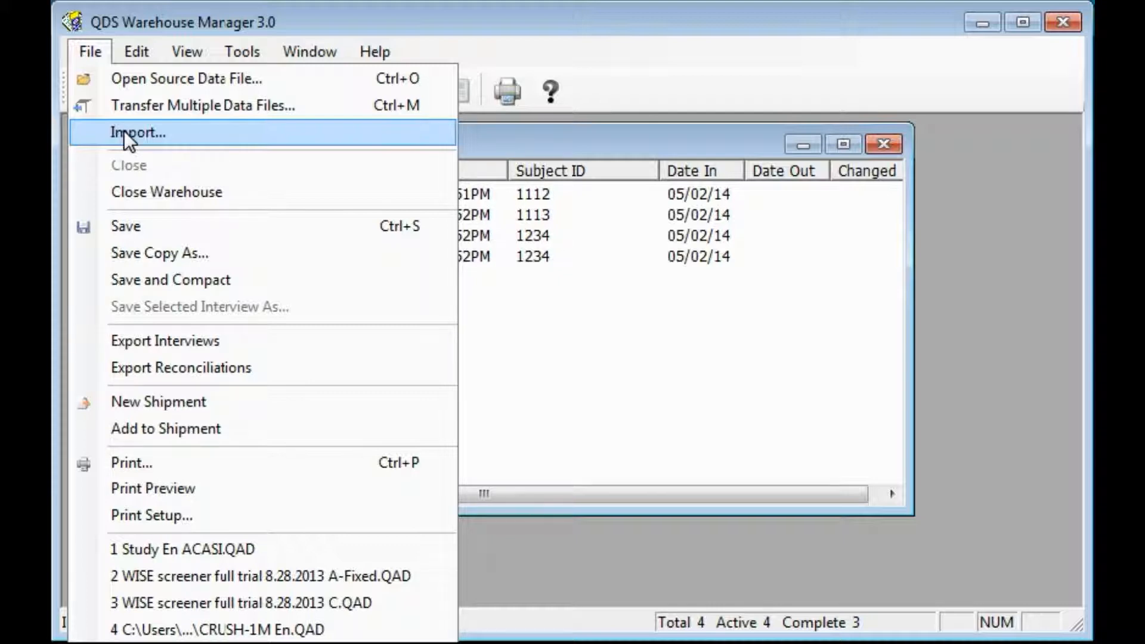
click(240, 341)
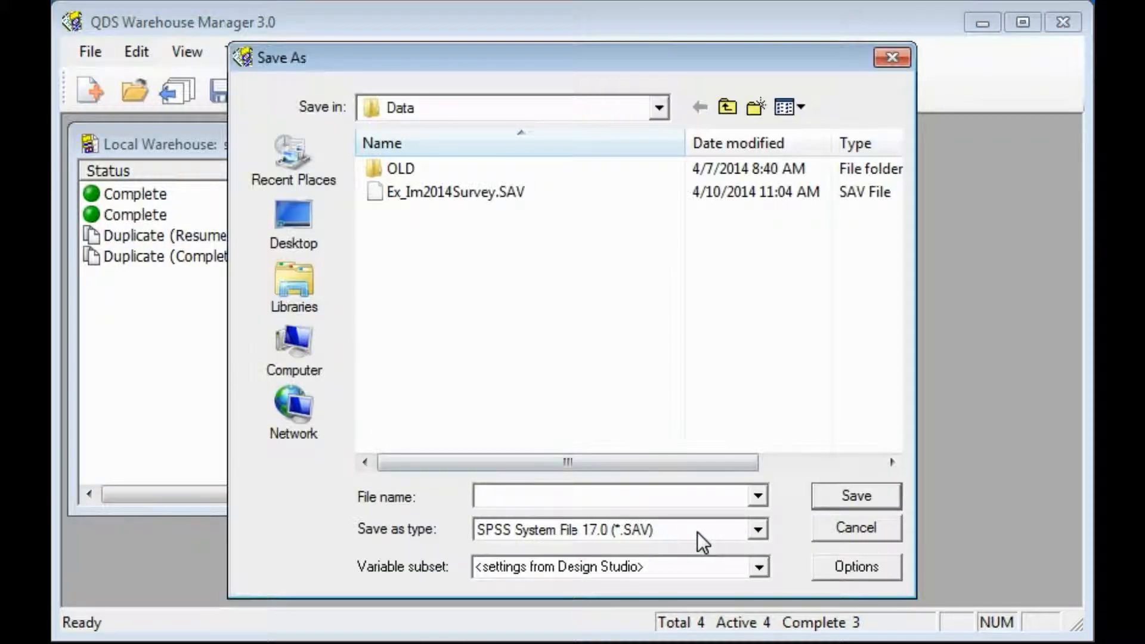
click(757, 529)
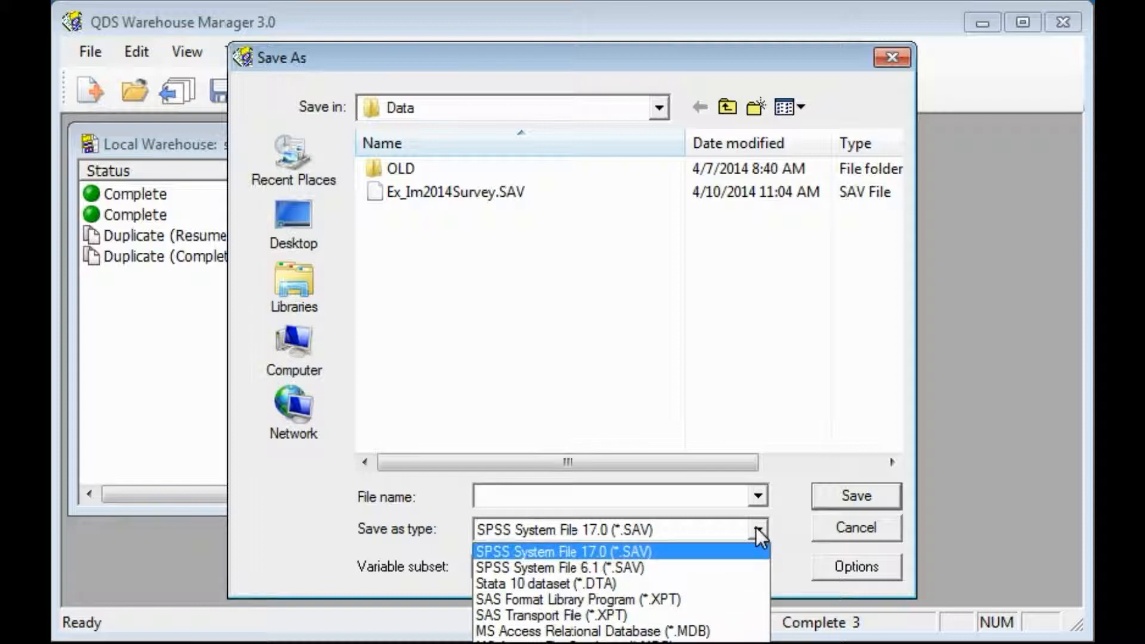